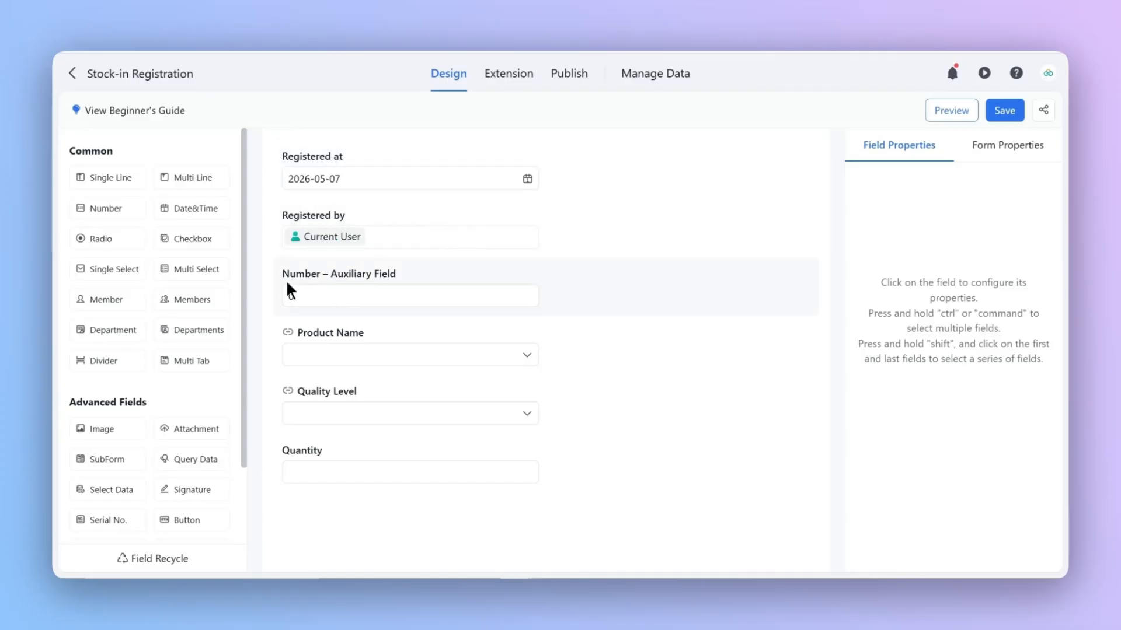
Review the properties of the Number – Auxiliary Field, Product Name, Quality Level and Quantity fields in the Stock-in Registration form.
{"action": "left_click", "coordinate": [345, 290]}
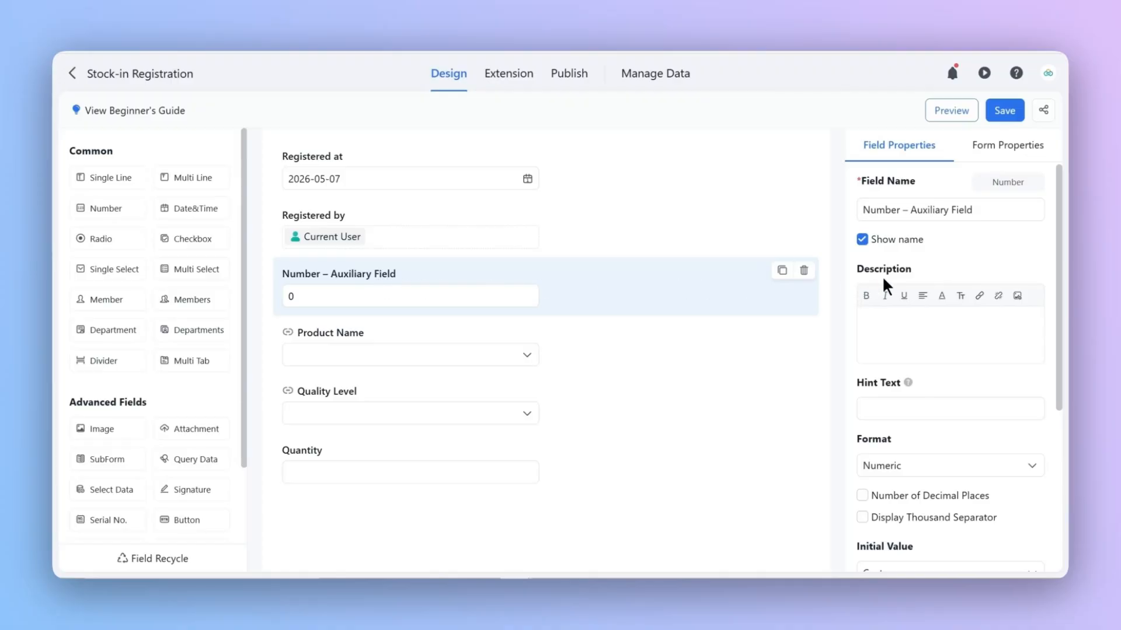
{"action": "scroll", "coordinate": [882, 286], "scroll_direction": "down", "scroll_amount": 5}
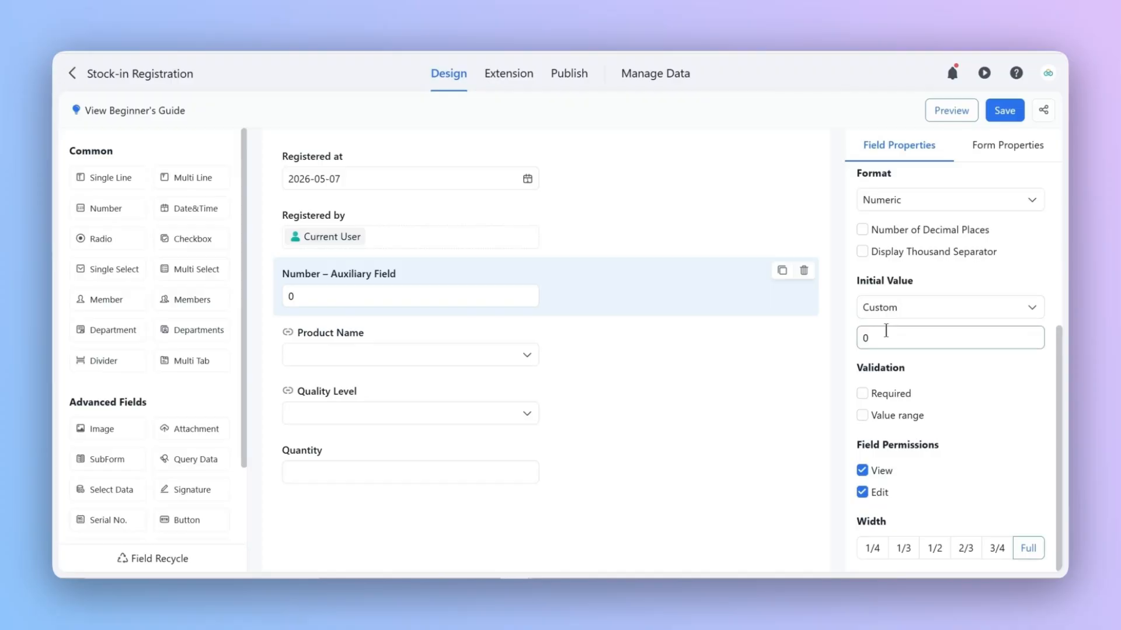
{"action": "left_click", "coordinate": [368, 348]}
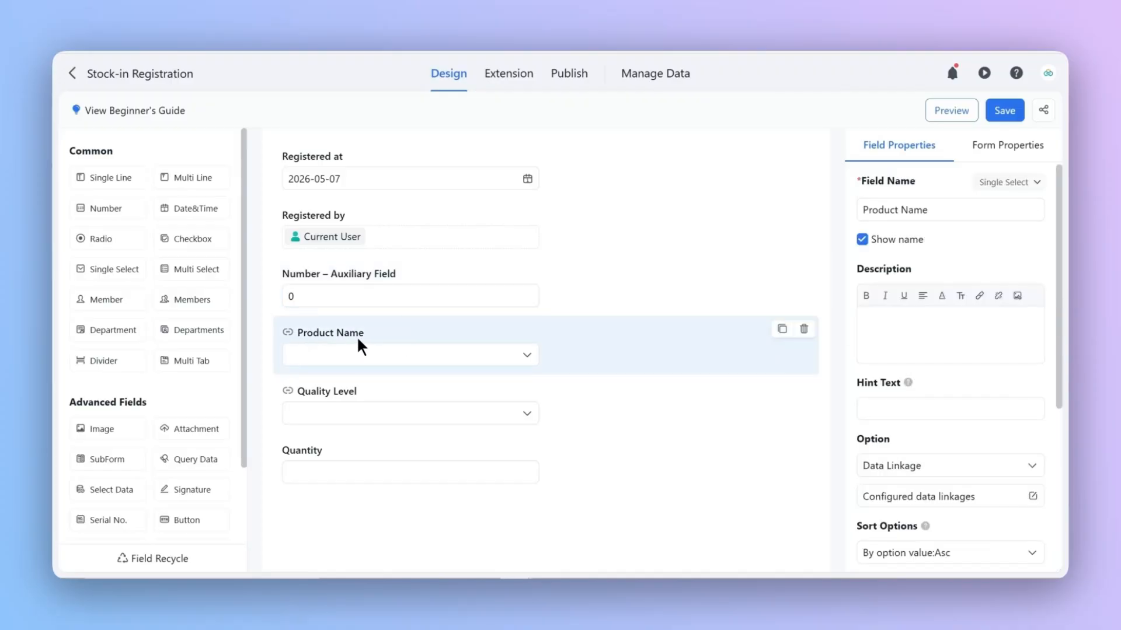
{"action": "left_click", "coordinate": [389, 404]}
{"action": "left_click", "coordinate": [359, 451]}
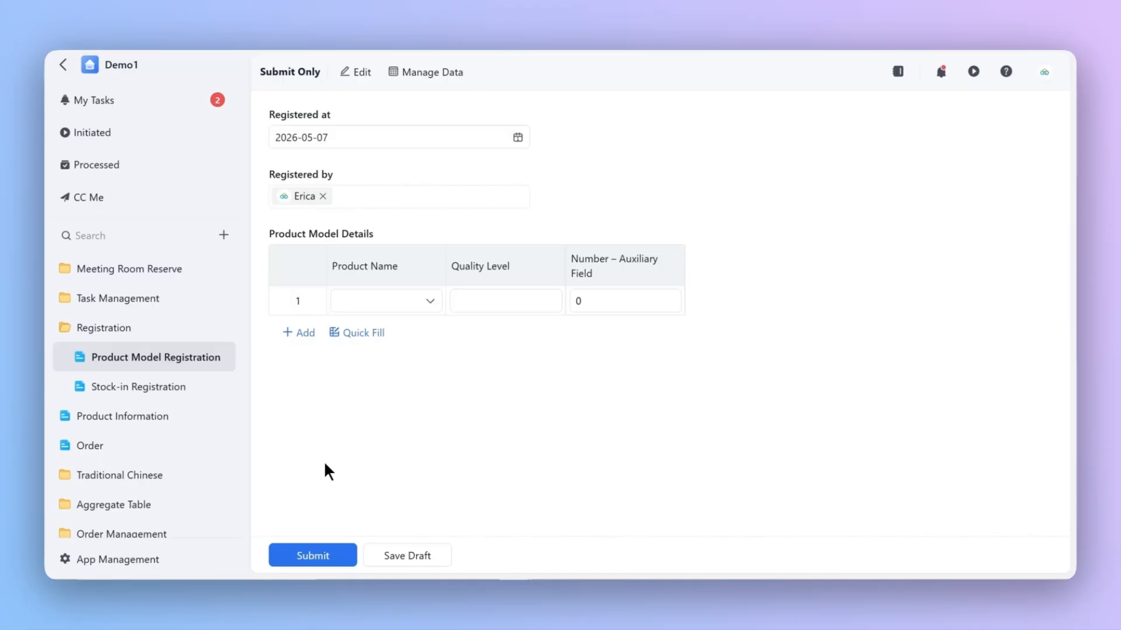
Start a new aggregate table in the app's management settings.
{"action": "left_click", "coordinate": [184, 554]}
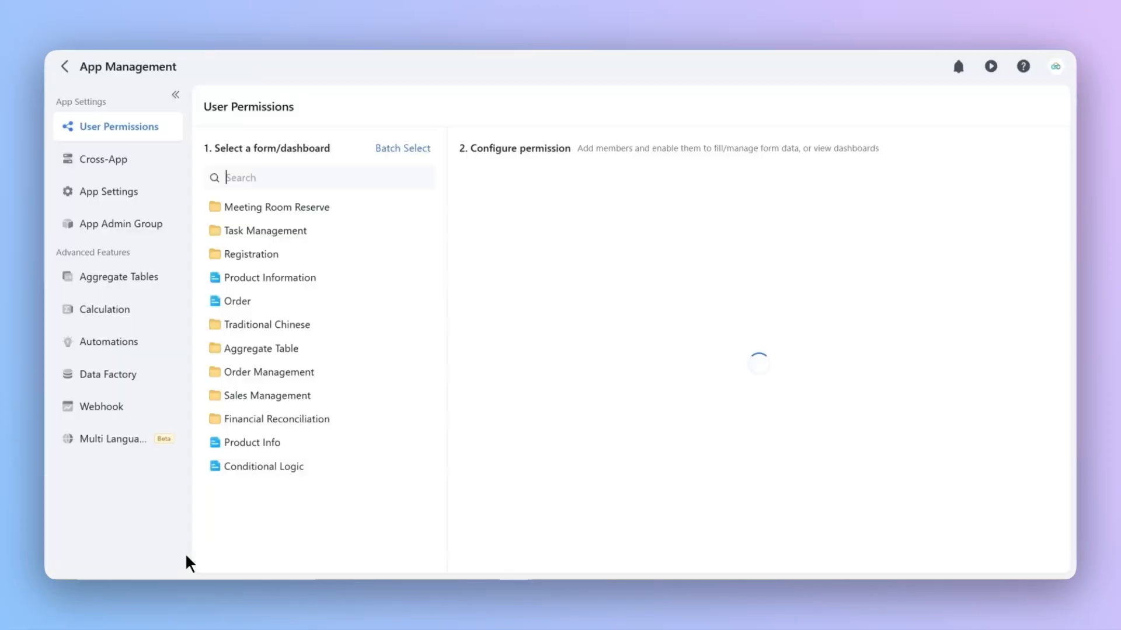
{"action": "left_click", "coordinate": [171, 283]}
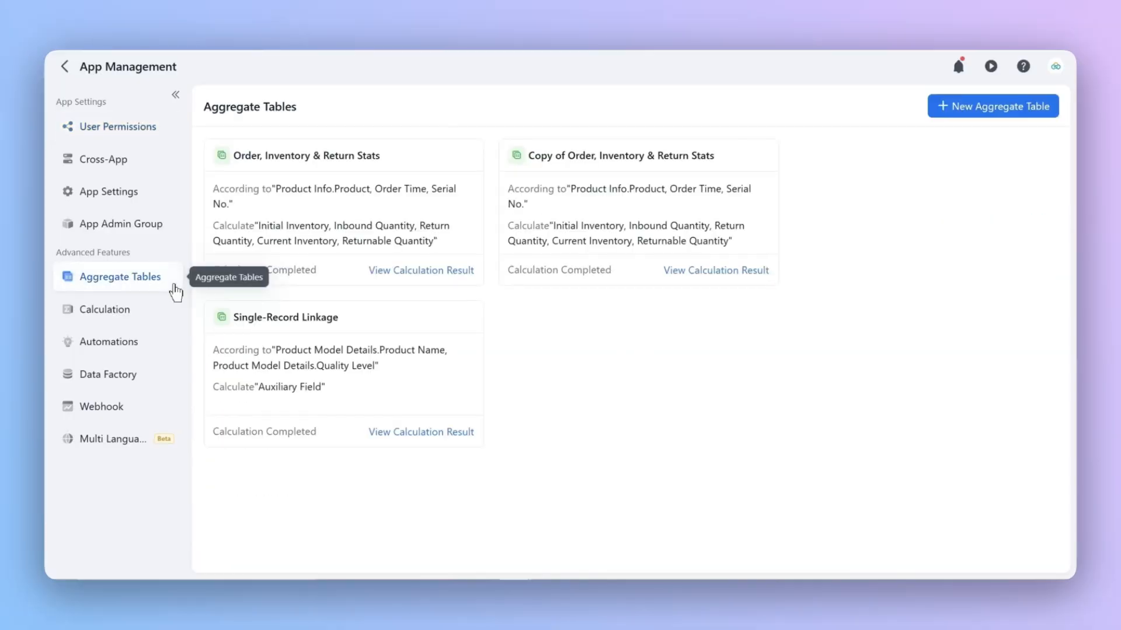
{"action": "left_click", "coordinate": [992, 112]}
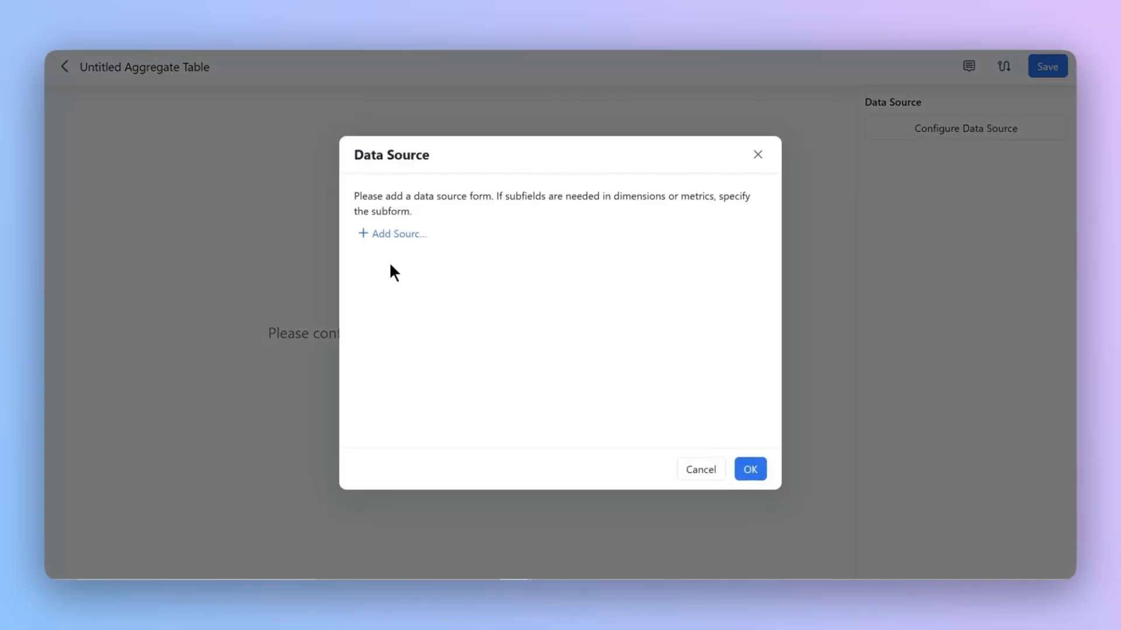
Set the aggregate table's data source to the Product Model Registration form with its Product Model Details subform.
{"action": "left_click", "coordinate": [399, 235]}
{"action": "scroll", "coordinate": [453, 363], "scroll_direction": "down", "scroll_amount": 2}
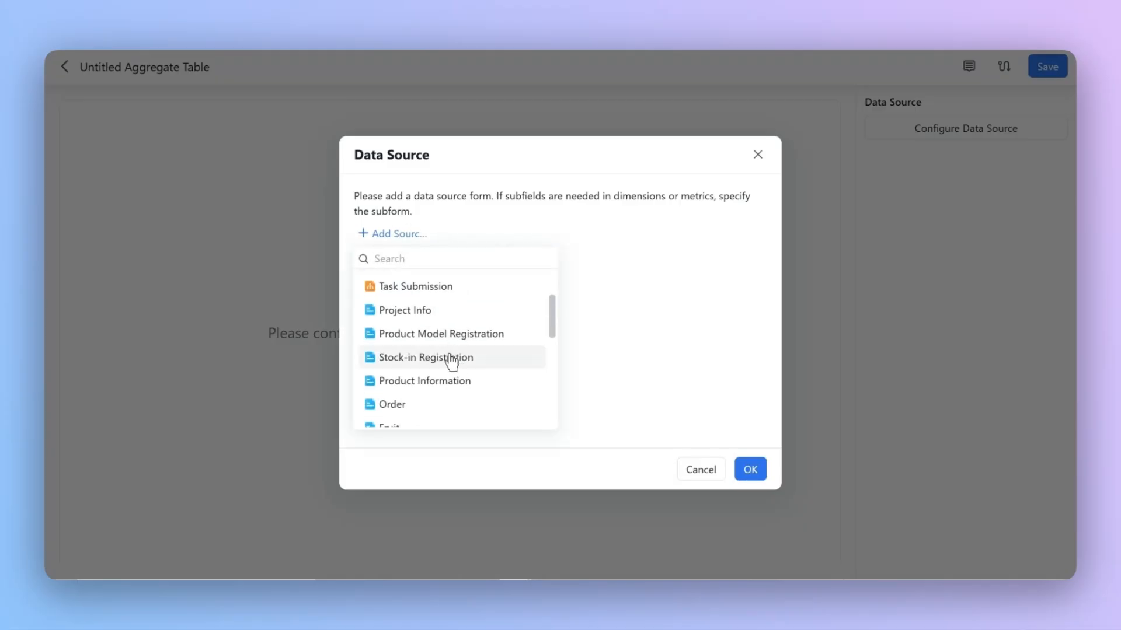
{"action": "left_click", "coordinate": [445, 336]}
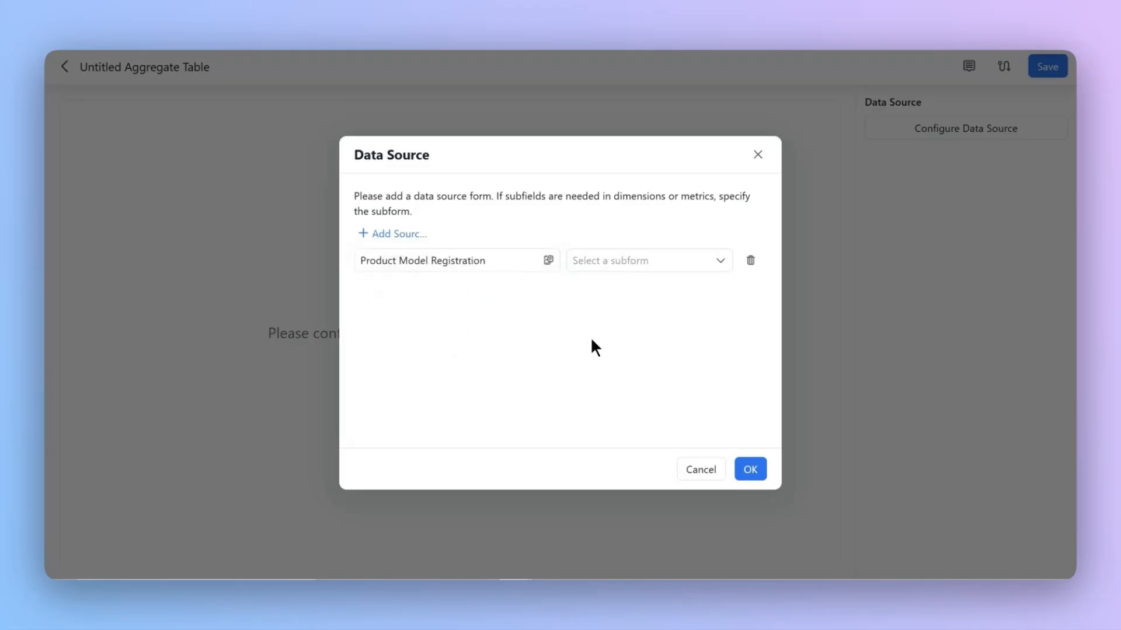
{"action": "left_click", "coordinate": [610, 273]}
{"action": "left_click", "coordinate": [622, 303]}
{"action": "left_click", "coordinate": [750, 472]}
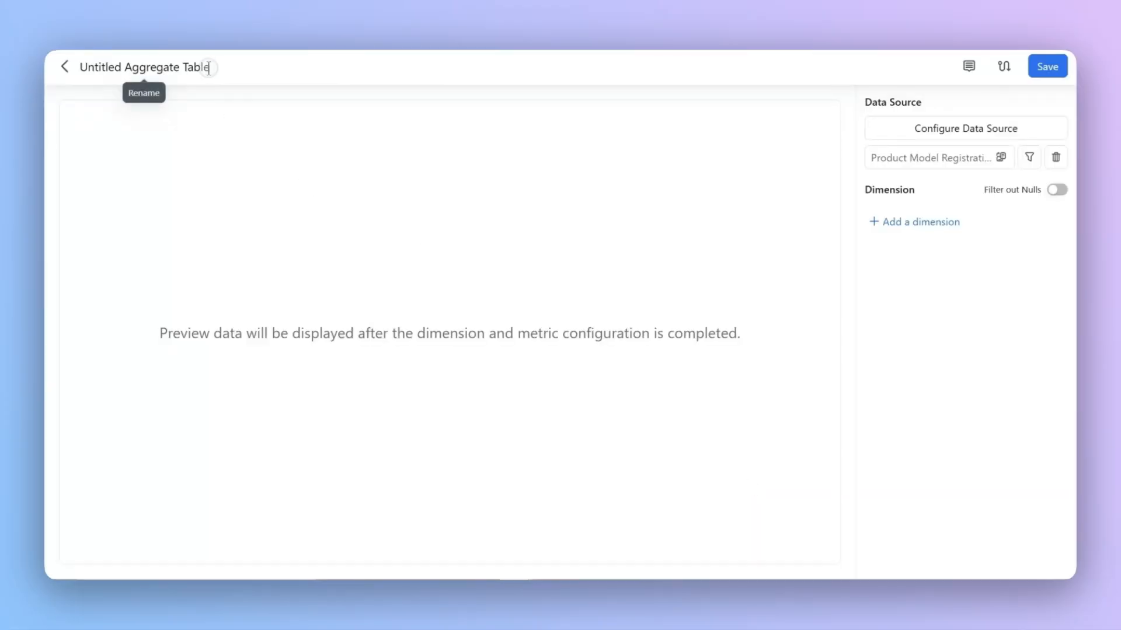
Rename the aggregate table as Single-Record Linkage.
{"action": "left_click_drag", "start_coordinate": [209, 66], "coordinate": [70, 73]}
{"action": "key", "text": "BackSpace"}
{"action": "type", "text": "Single-Record Linkage"}
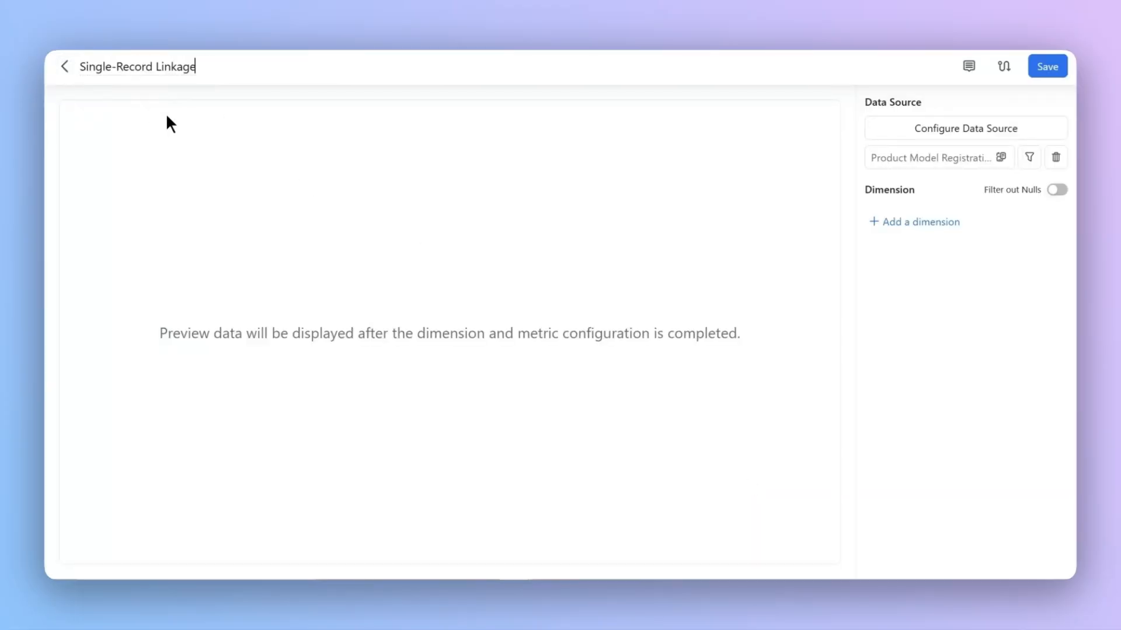
Add Product Model Details.Product Name and Product Model Details.Quality Level as dimensions of the aggregate table.
{"action": "left_click", "coordinate": [897, 222]}
{"action": "left_click", "coordinate": [918, 319]}
{"action": "left_click", "coordinate": [951, 338]}
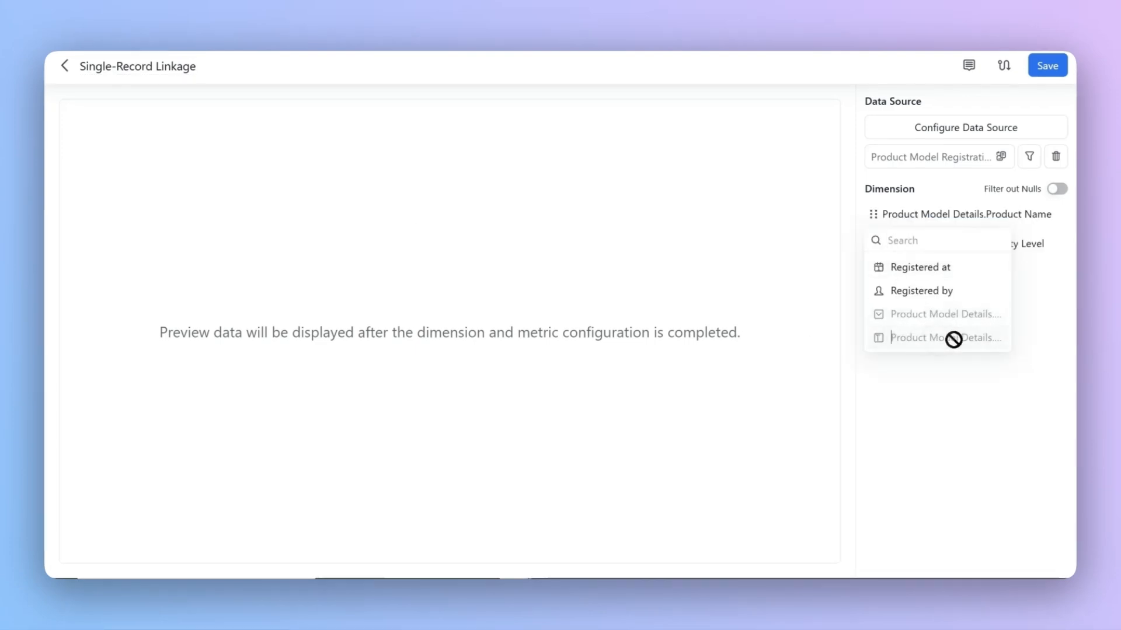
{"action": "left_click", "coordinate": [1040, 336]}
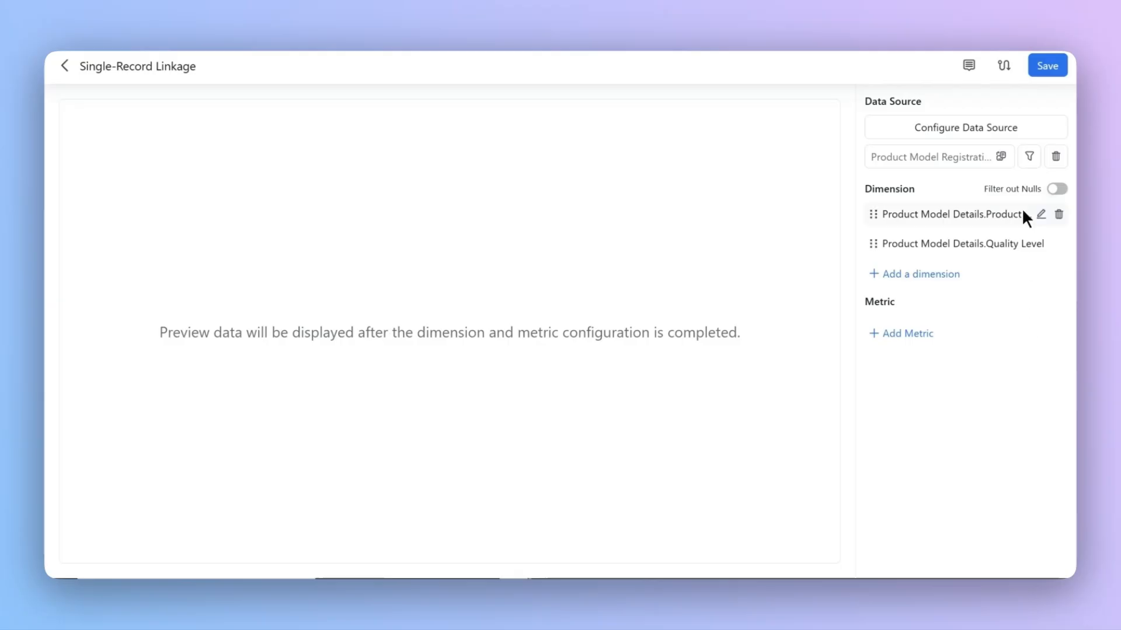
Add a metric named Auxiliary Field whose formula uses the Number – Auxiliary Field variable.
{"action": "left_click", "coordinate": [901, 334]}
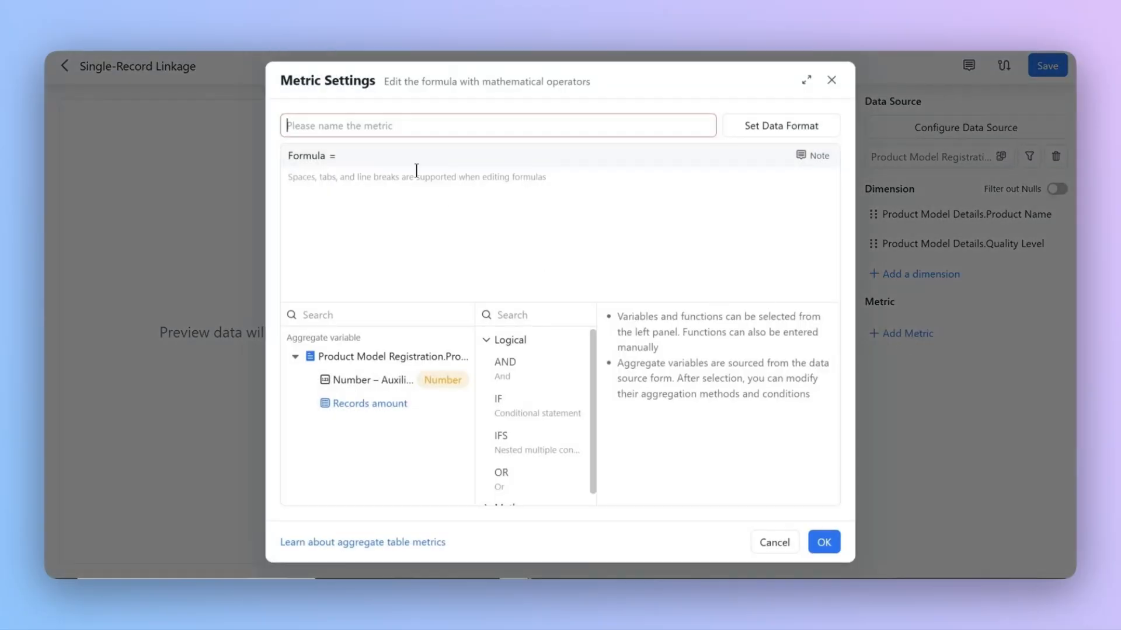
{"action": "type", "text": "Auxiliary Field"}
{"action": "left_click", "coordinate": [382, 383]}
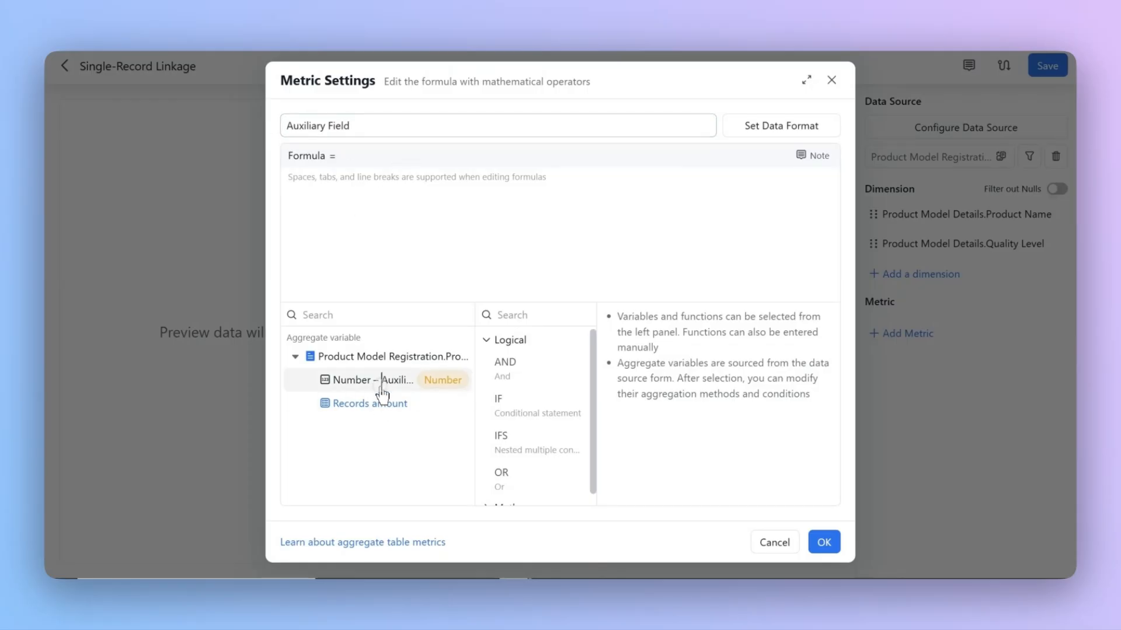
{"action": "left_click", "coordinate": [825, 542]}
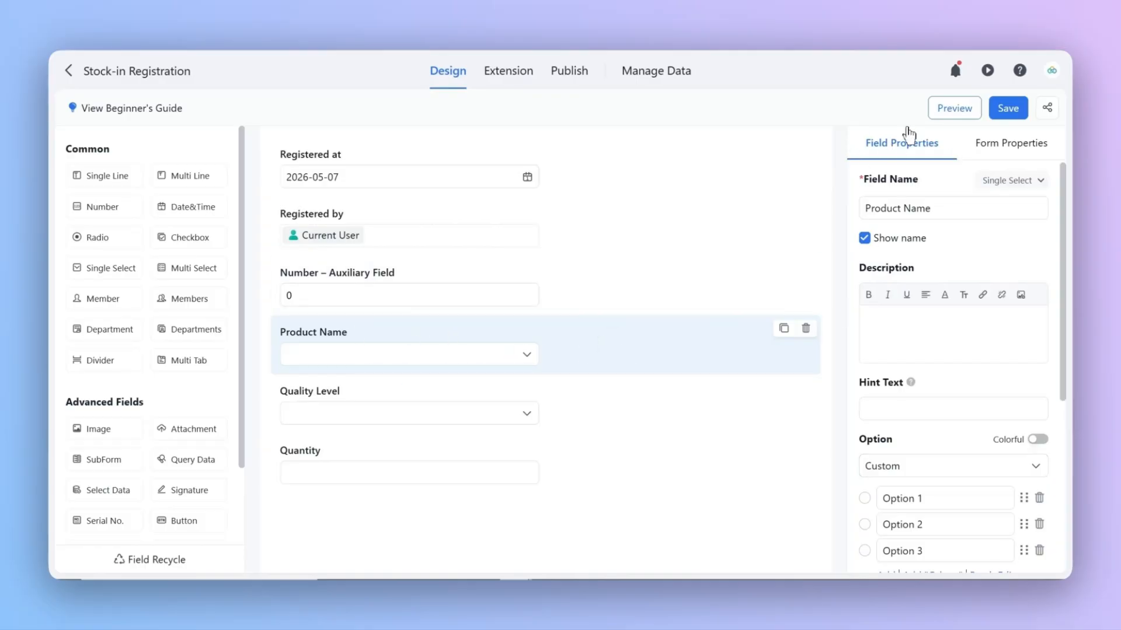
Set the Product Name field's options to Data Linkage and link the last-listed Single-Record Linkage aggregate table.
{"action": "scroll", "coordinate": [910, 252], "scroll_direction": "down", "scroll_amount": 3}
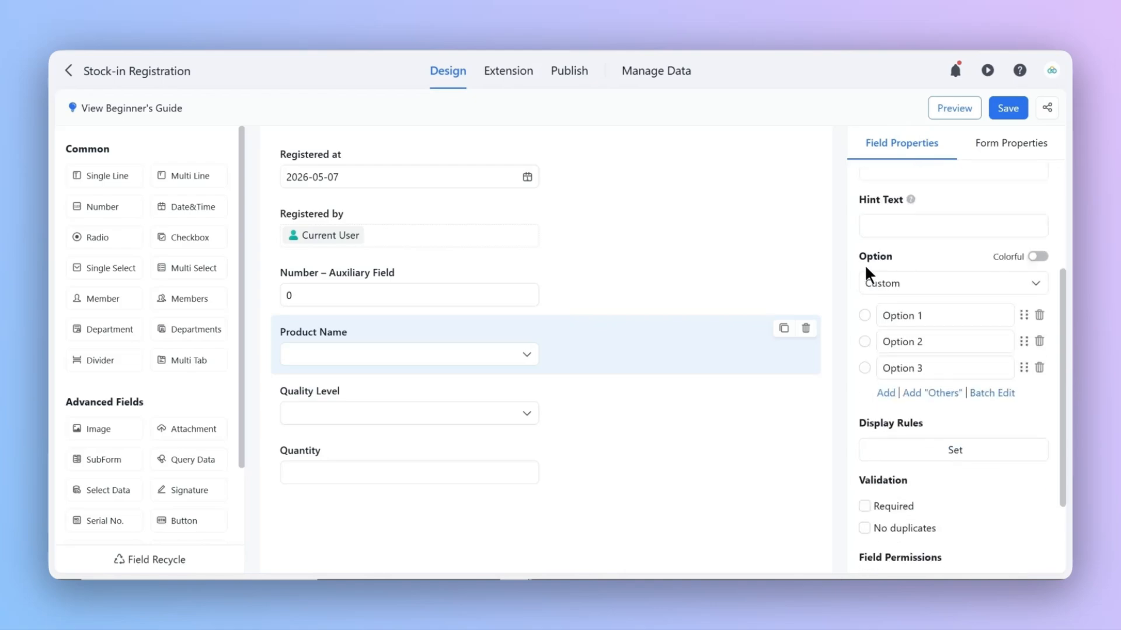
{"action": "left_click", "coordinate": [903, 288]}
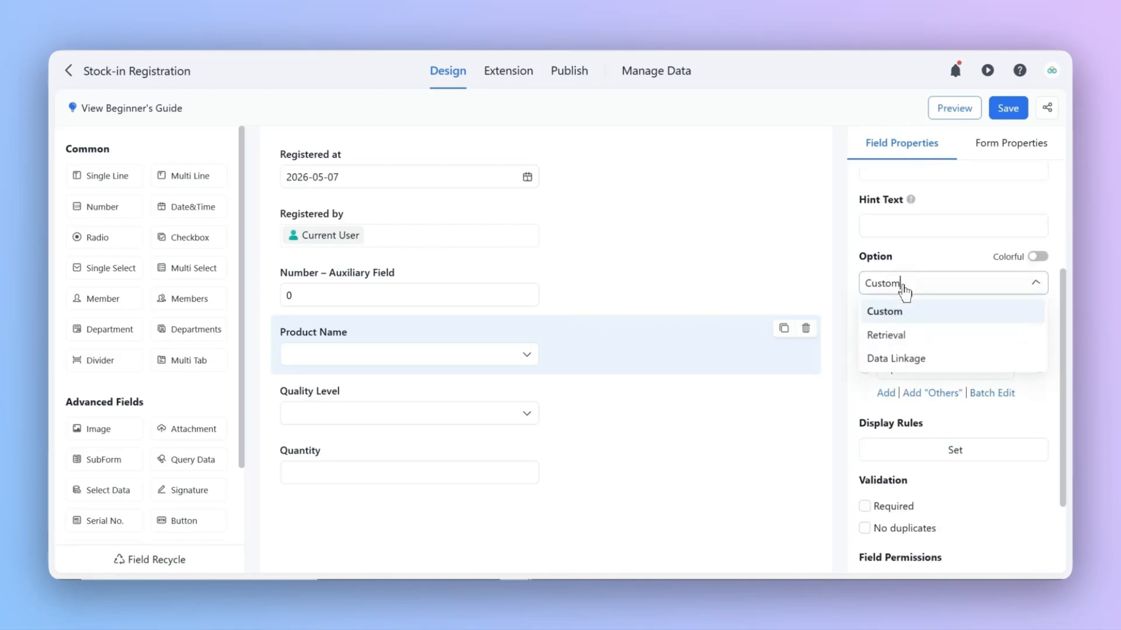
{"action": "left_click", "coordinate": [905, 359]}
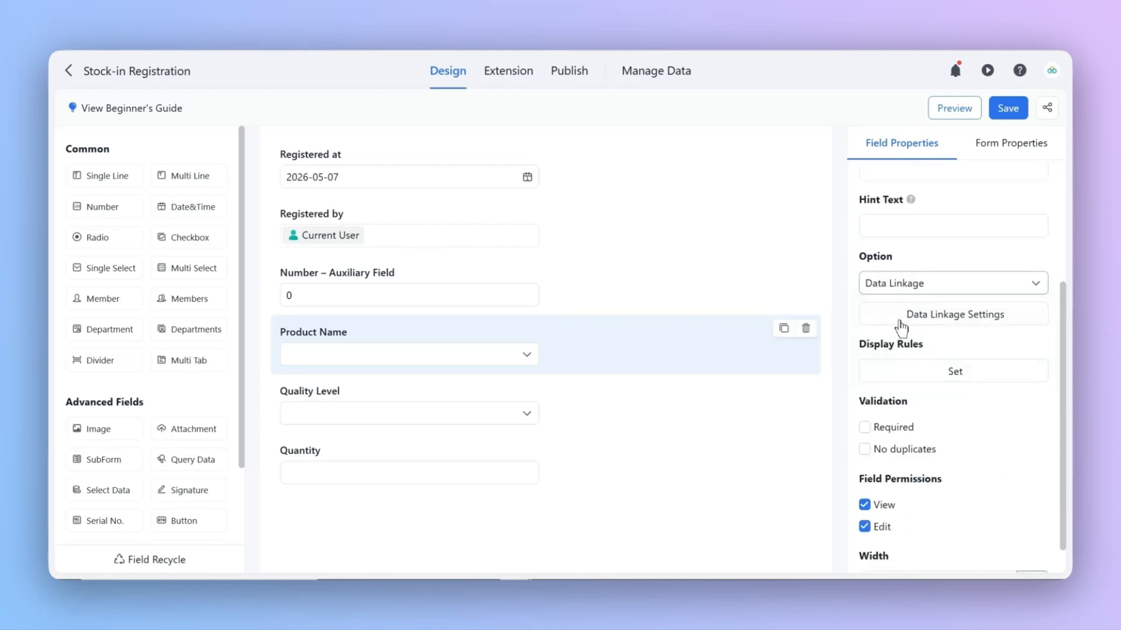
{"action": "left_click", "coordinate": [954, 318]}
{"action": "left_click", "coordinate": [454, 187]}
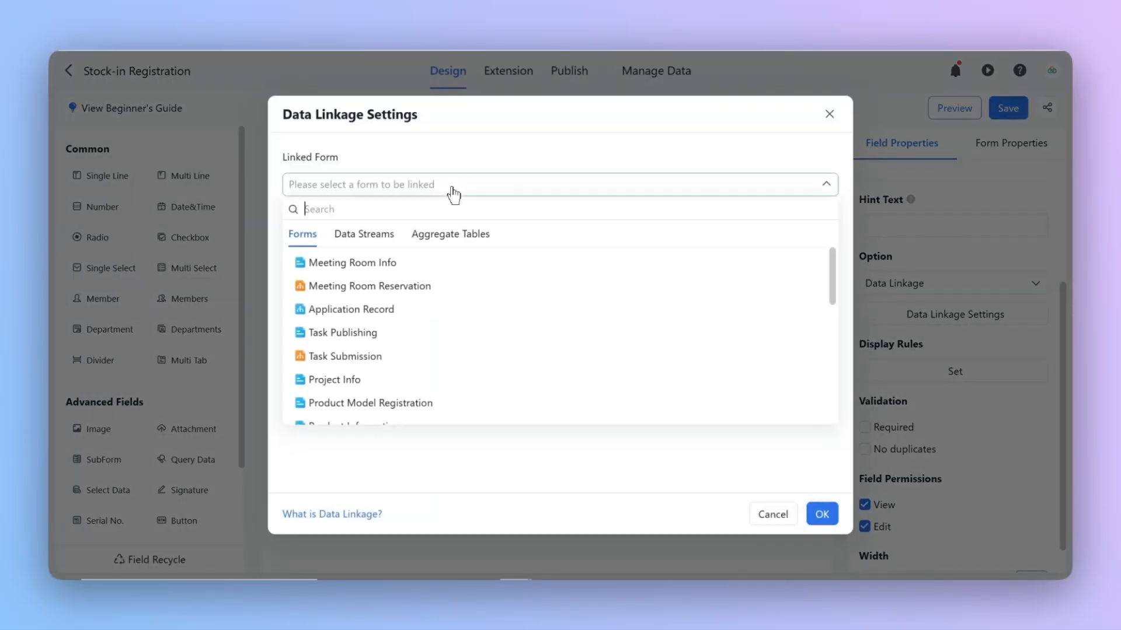
{"action": "left_click", "coordinate": [457, 241]}
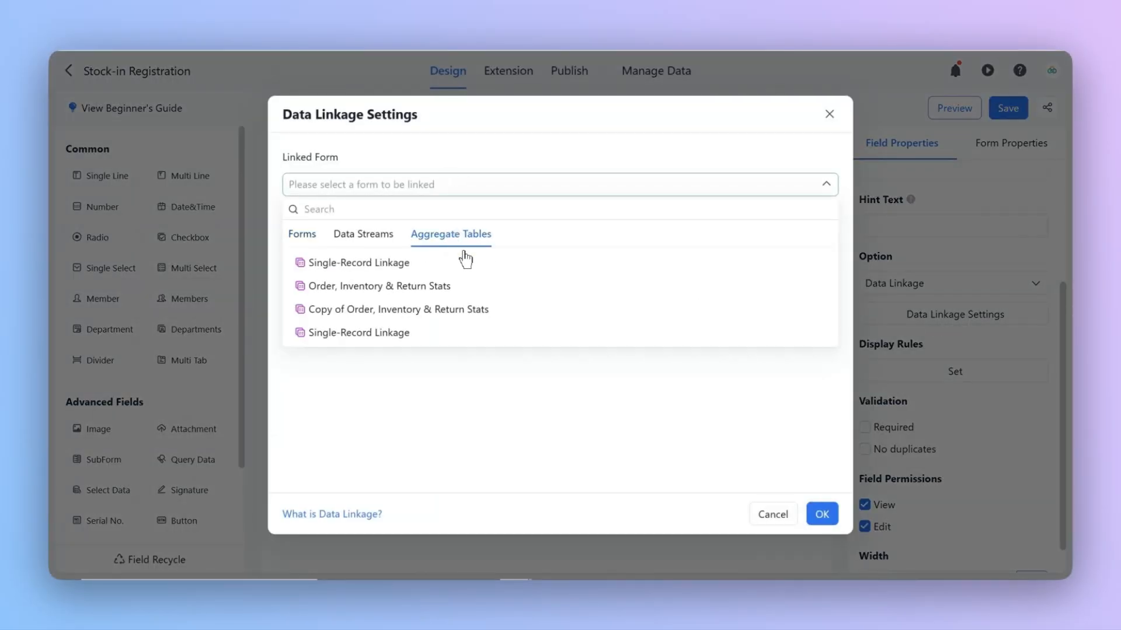
{"action": "left_click", "coordinate": [441, 334]}
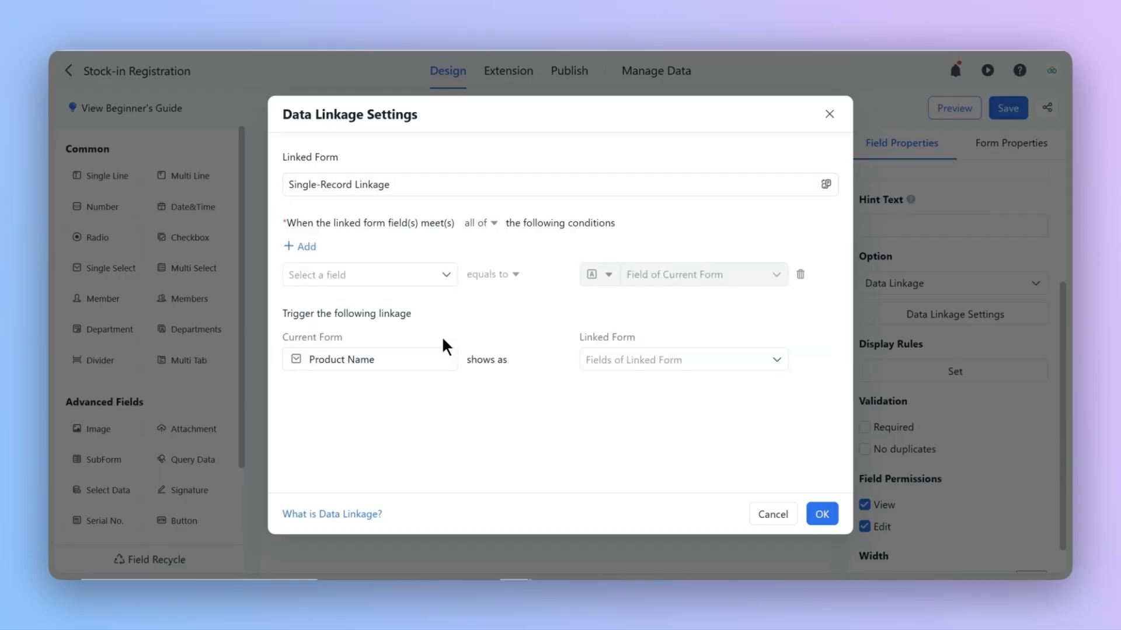
Configure Product Name to show Product Model Details.Product Name when Auxiliary Field equals Number – Auxiliary Field.
{"action": "left_click", "coordinate": [430, 277]}
{"action": "left_click", "coordinate": [353, 378]}
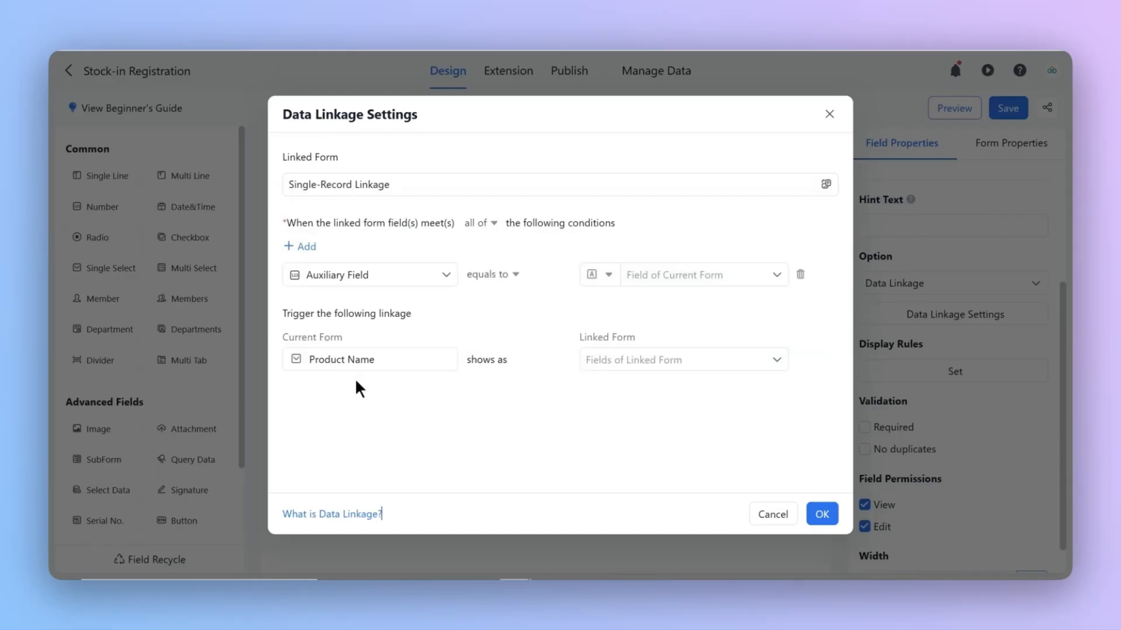
{"action": "left_click", "coordinate": [639, 279]}
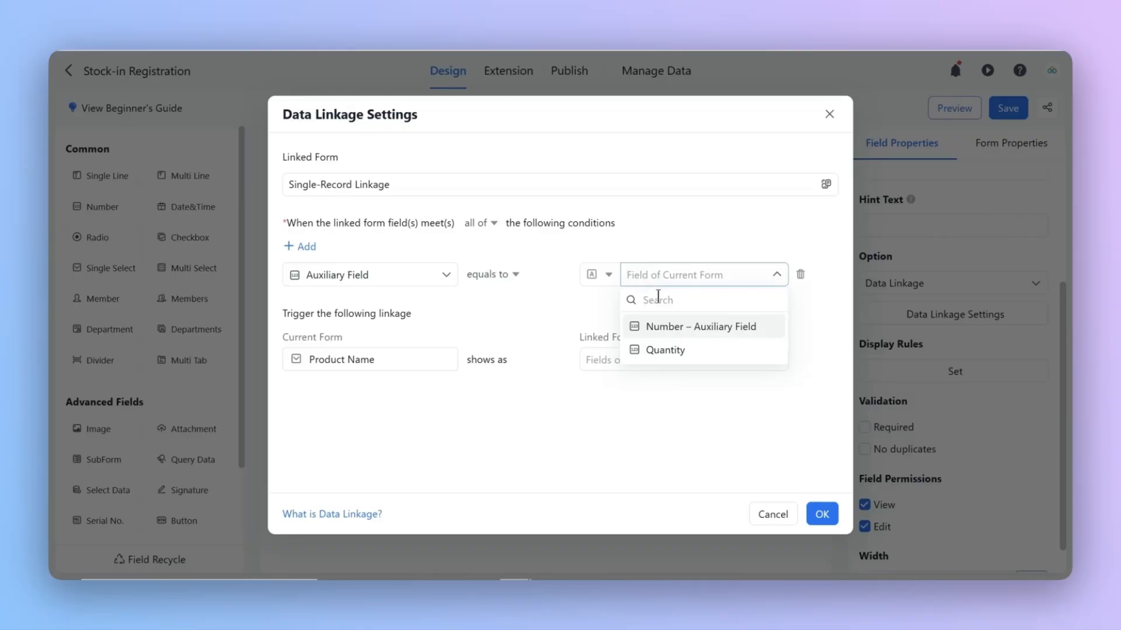
{"action": "left_click", "coordinate": [664, 336]}
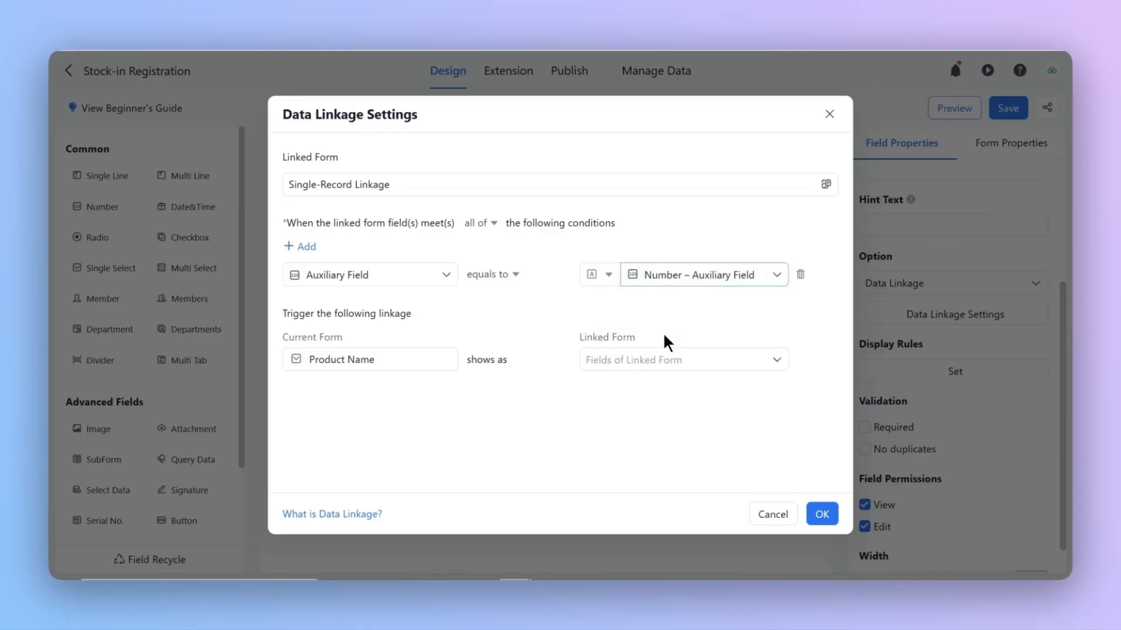
{"action": "left_click", "coordinate": [634, 359]}
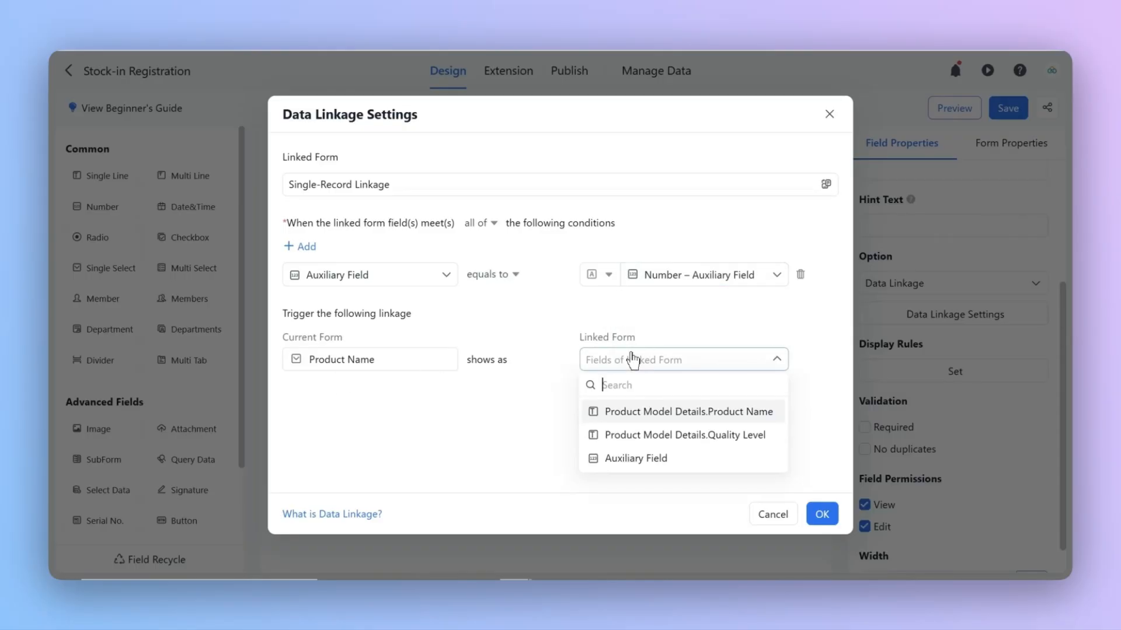
{"action": "left_click", "coordinate": [648, 412]}
{"action": "left_click", "coordinate": [822, 513]}
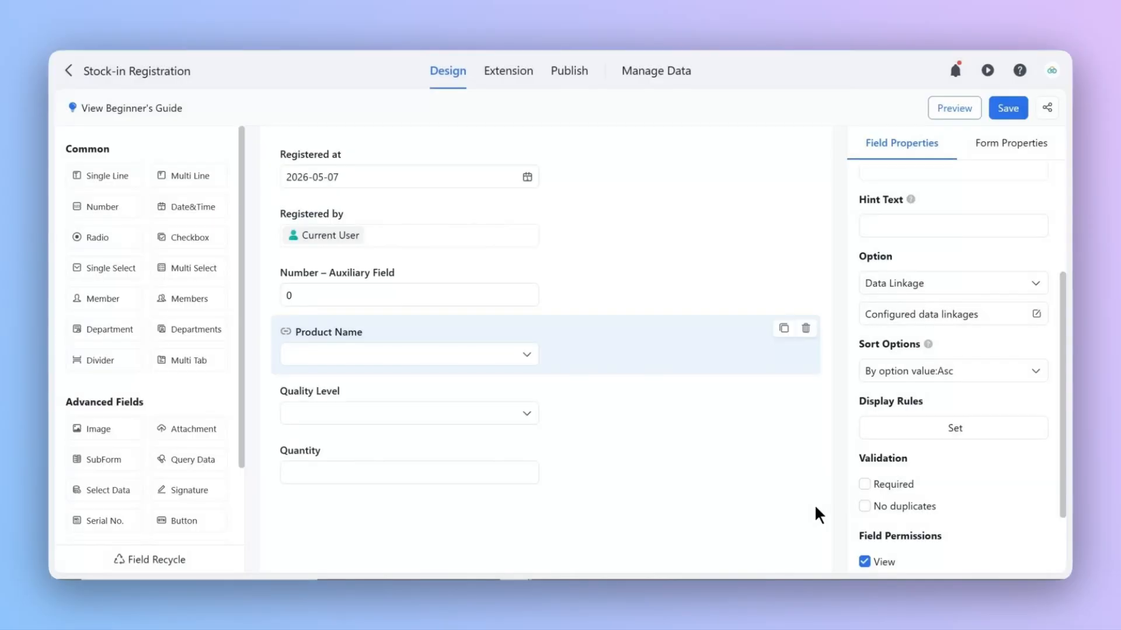
Set the Quality Level field's options to Data Linkage and link the last-listed Single-Record Linkage aggregate table.
{"action": "left_click", "coordinate": [386, 414]}
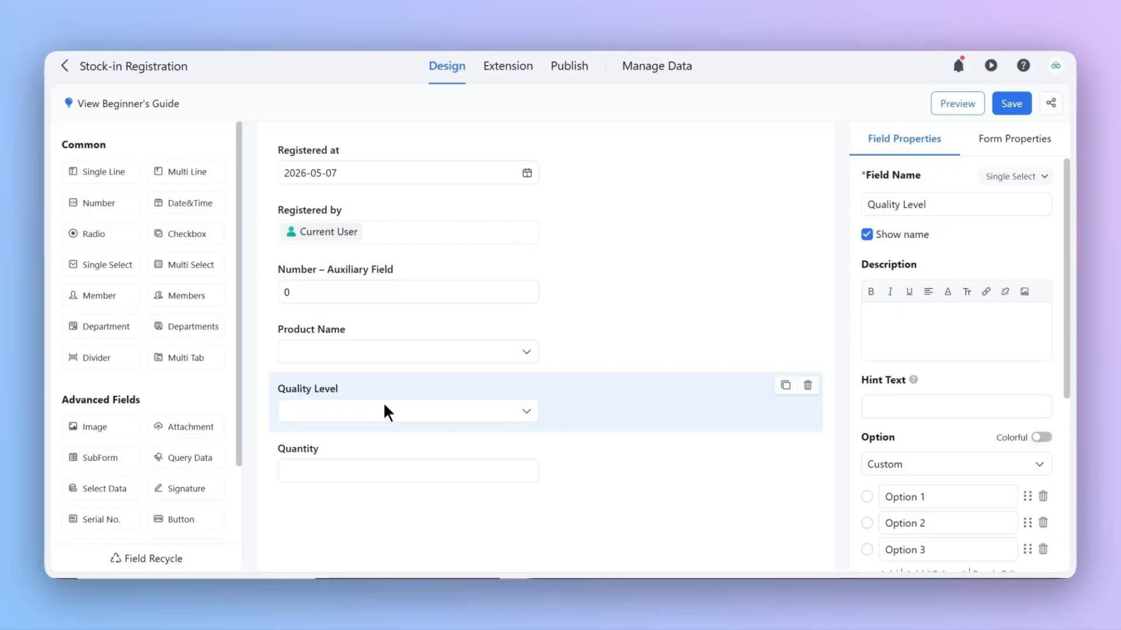
{"action": "scroll", "coordinate": [949, 261], "scroll_direction": "down", "scroll_amount": 3}
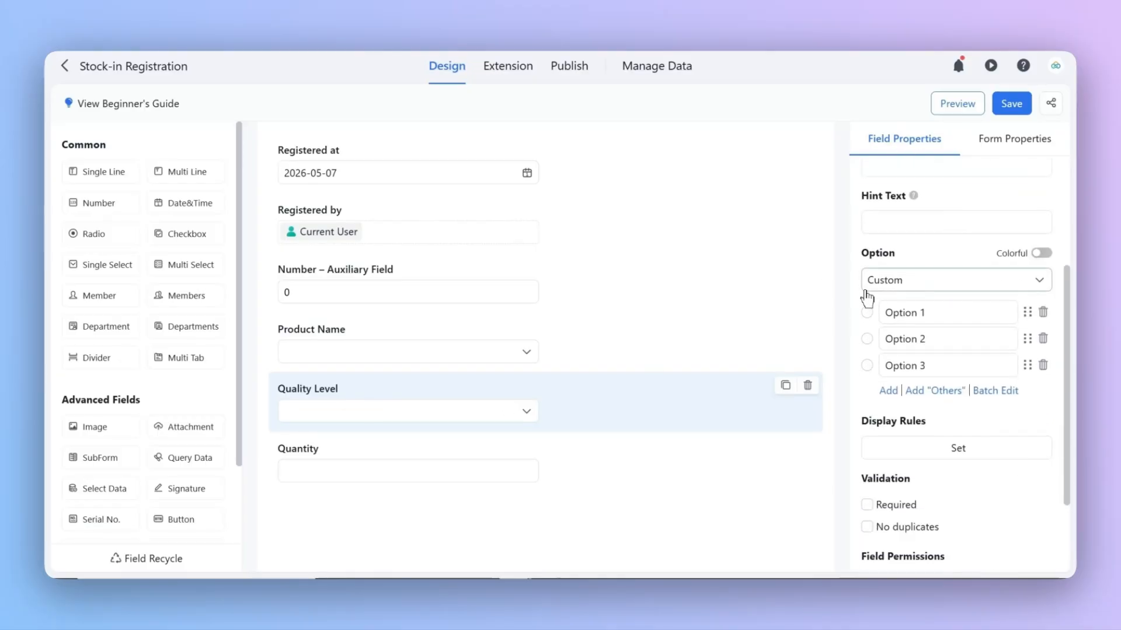
{"action": "left_click", "coordinate": [866, 289]}
{"action": "left_click", "coordinate": [892, 354]}
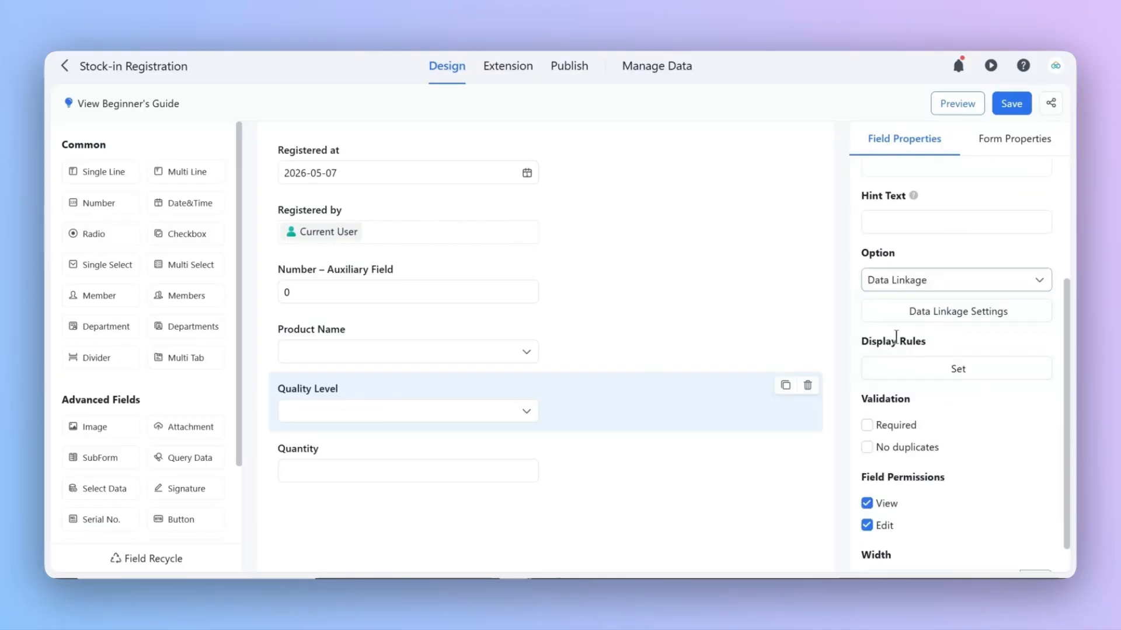
{"action": "left_click", "coordinate": [915, 327]}
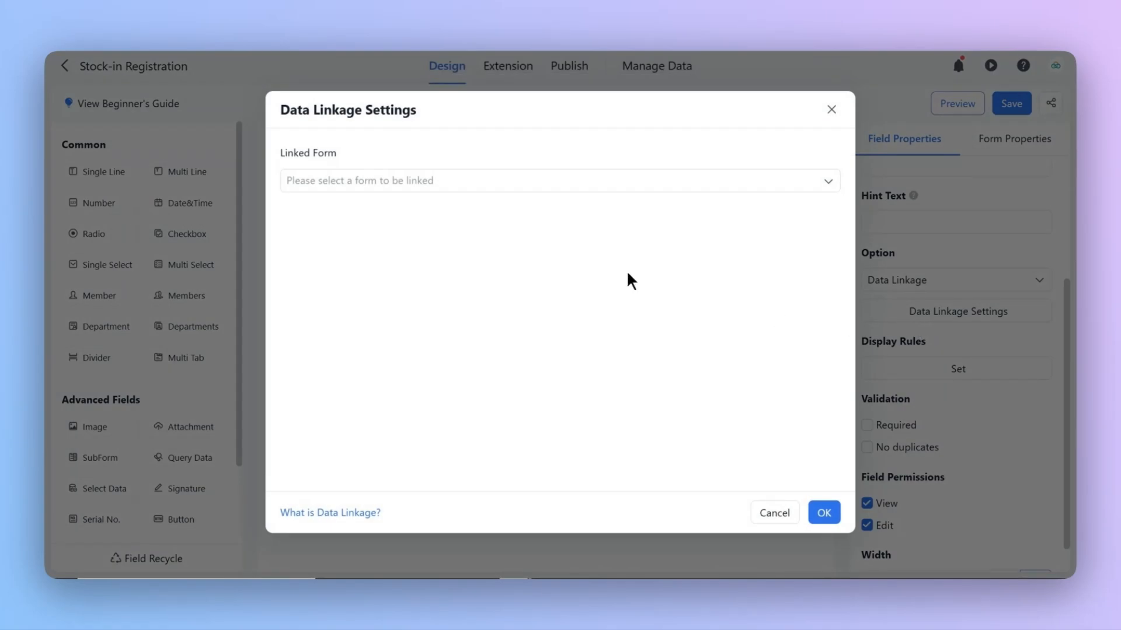
{"action": "left_click", "coordinate": [483, 191]}
{"action": "left_click", "coordinate": [467, 236]}
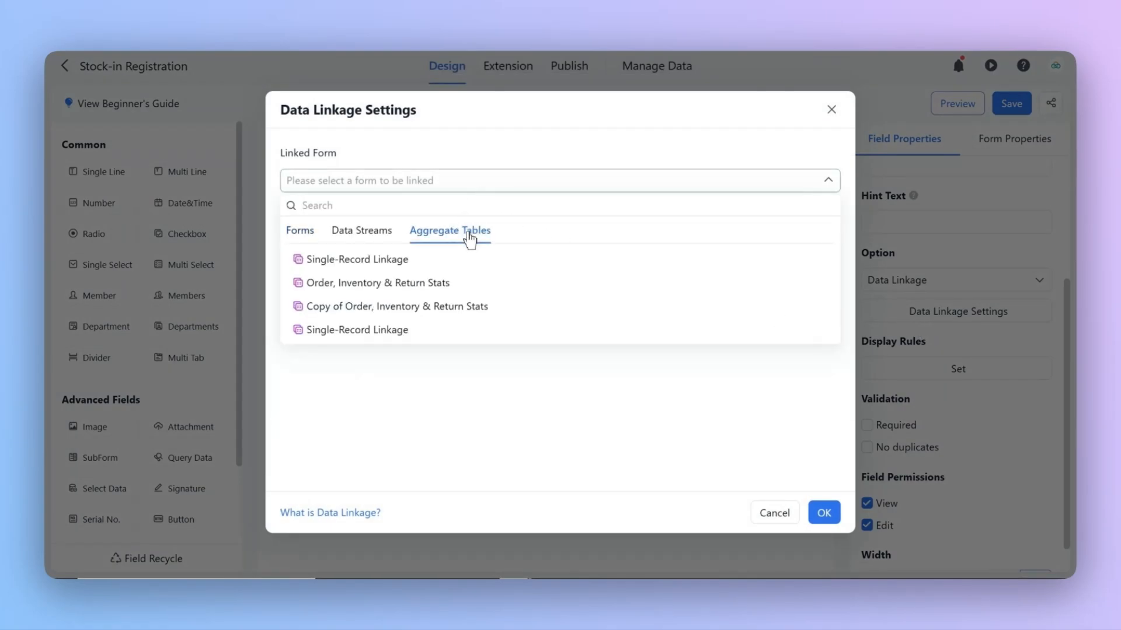
{"action": "left_click", "coordinate": [458, 332]}
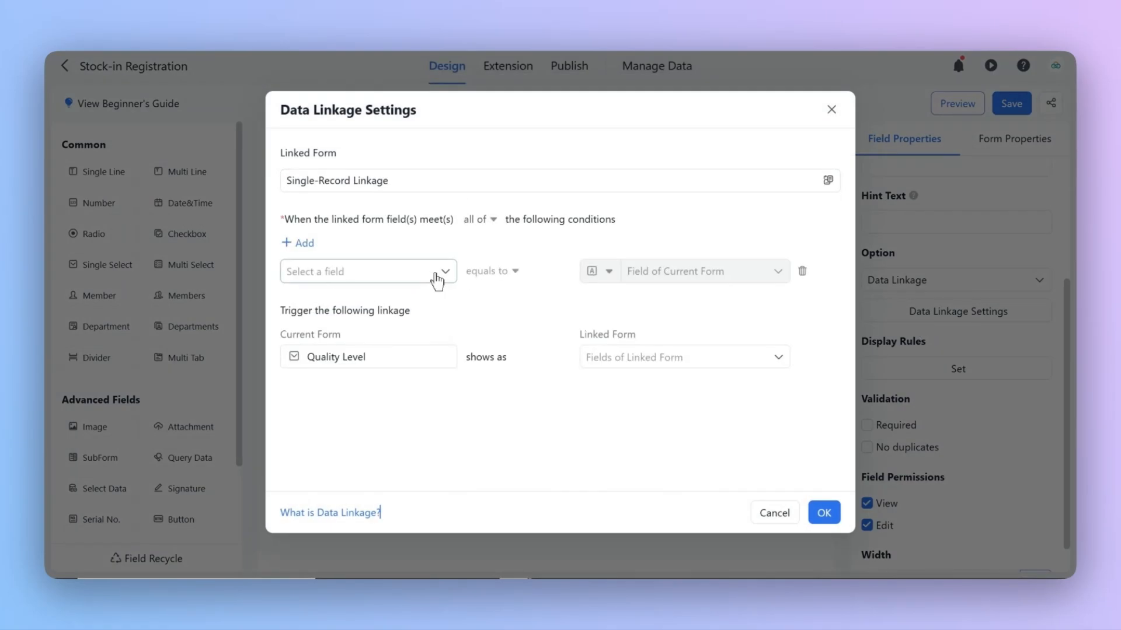
Add the linkage condition that Auxiliary Field equals Number – Auxiliary Field for Quality Level.
{"action": "left_click", "coordinate": [443, 267]}
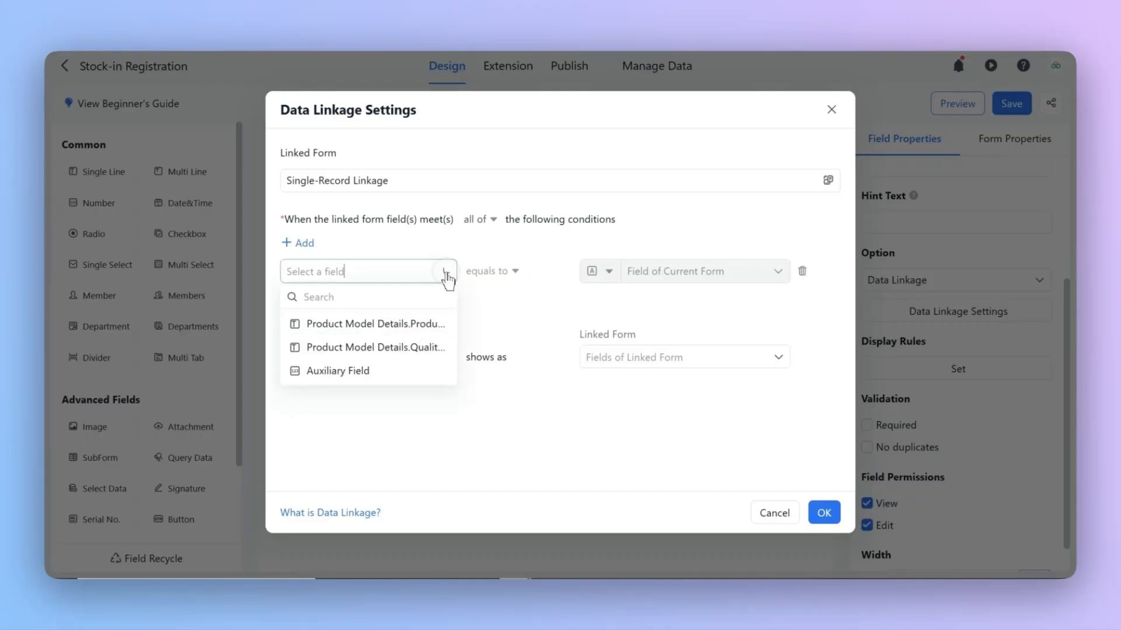
{"action": "left_click", "coordinate": [427, 373]}
{"action": "left_click", "coordinate": [642, 273]}
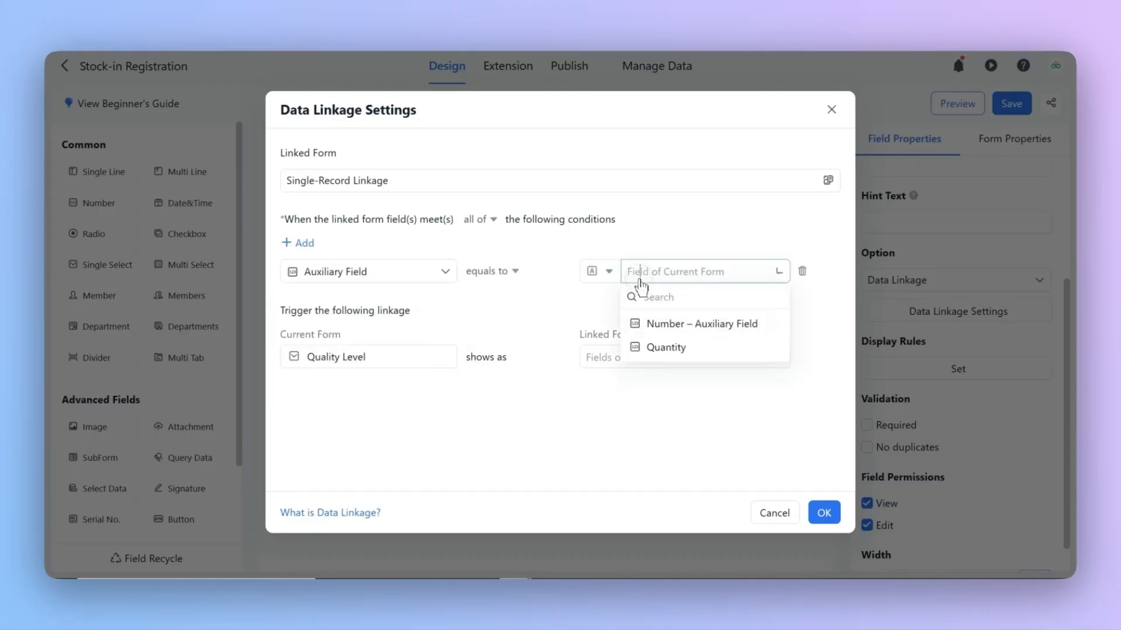
{"action": "left_click", "coordinate": [659, 332]}
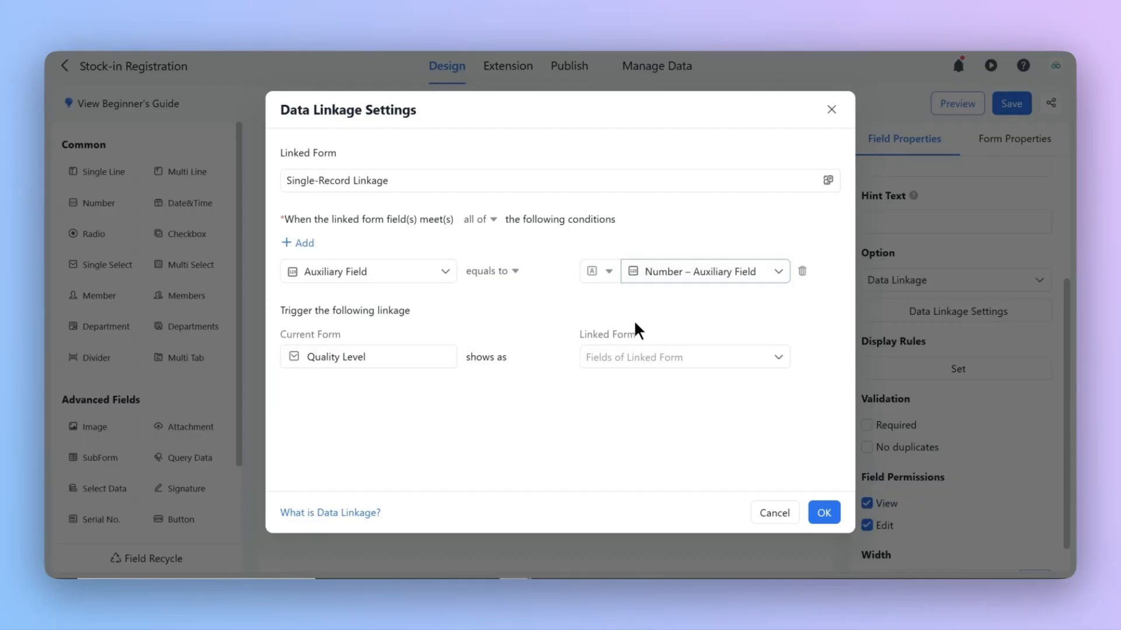
Add a second linkage condition that the product name in Product Model Details equals the current form's Product Name.
{"action": "left_click", "coordinate": [302, 244]}
{"action": "left_click", "coordinate": [444, 301]}
{"action": "left_click", "coordinate": [432, 353]}
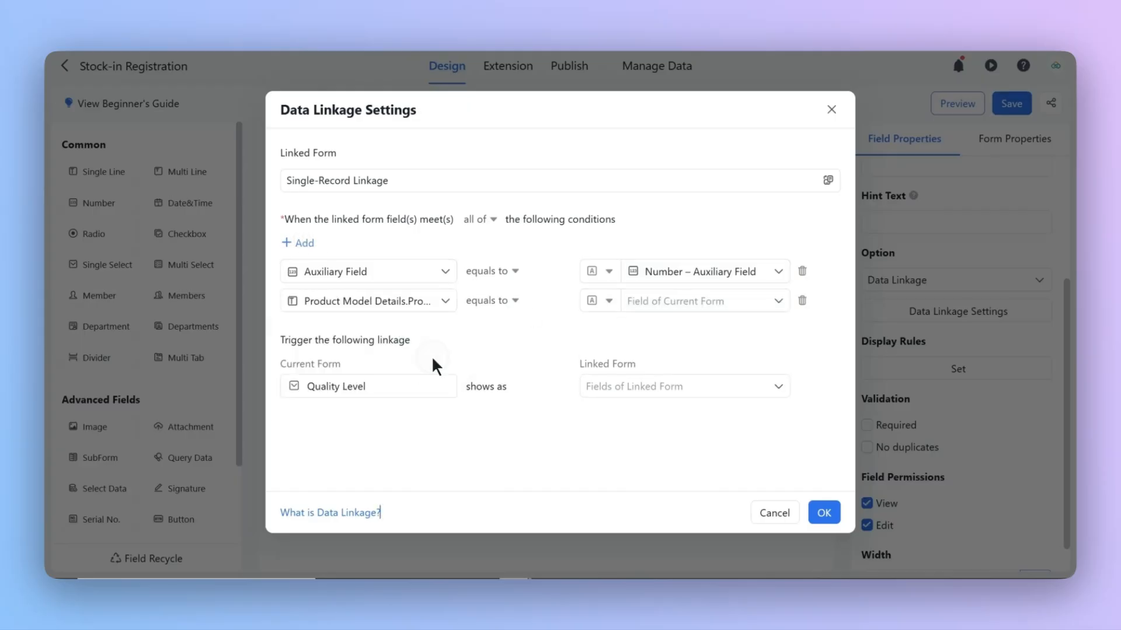
{"action": "left_click", "coordinate": [681, 309]}
{"action": "left_click", "coordinate": [682, 352]}
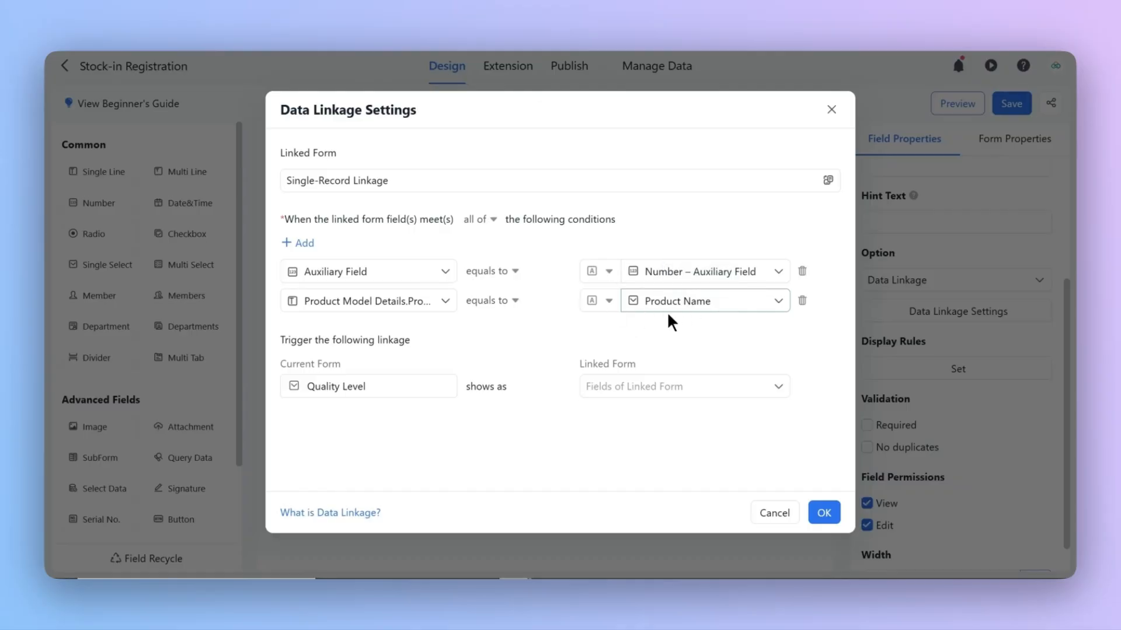
Make Quality Level show as Product Model Details.Quality Level and confirm the data linkage settings.
{"action": "left_click", "coordinate": [647, 391]}
{"action": "left_click", "coordinate": [658, 464]}
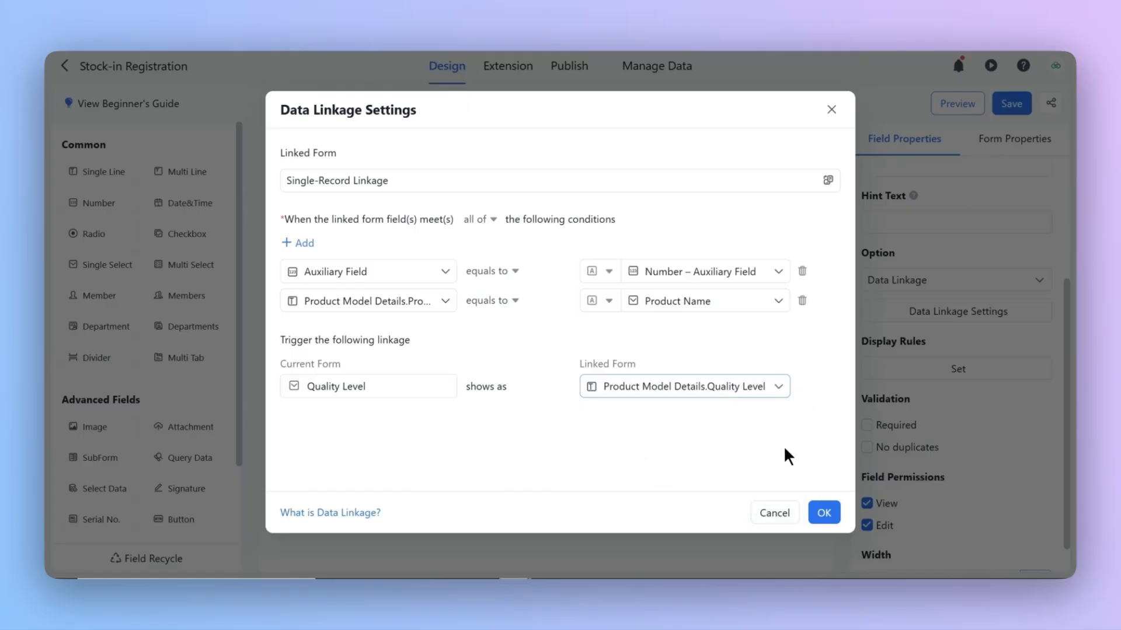
{"action": "left_click", "coordinate": [827, 510]}
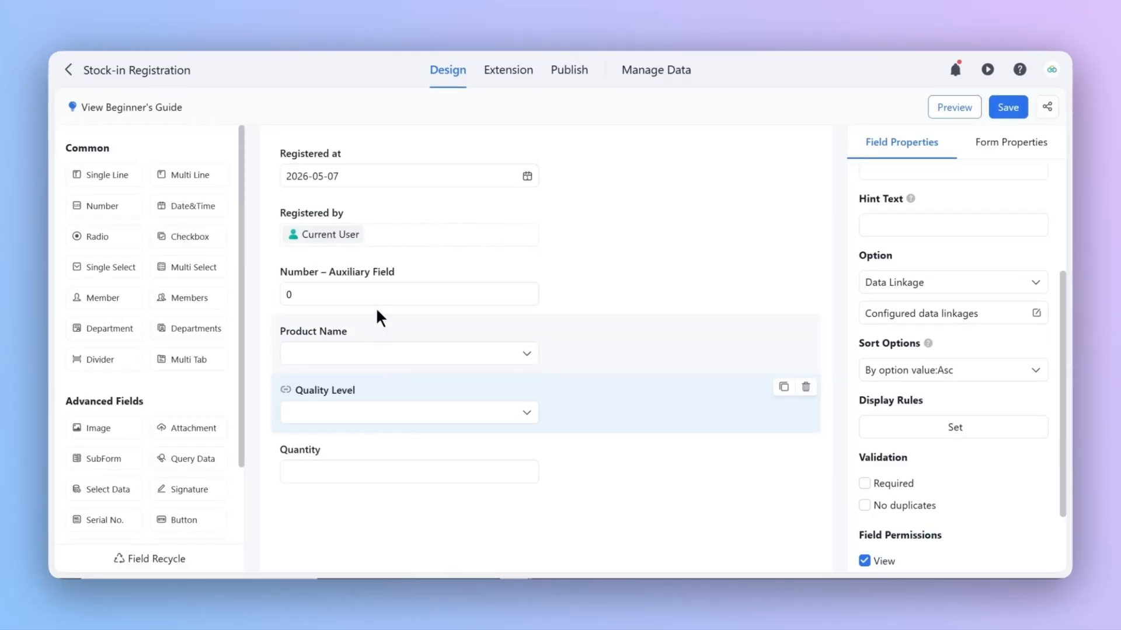
Turn off the View permission for the Number – Auxiliary Field in the form design.
{"action": "left_click", "coordinate": [378, 286]}
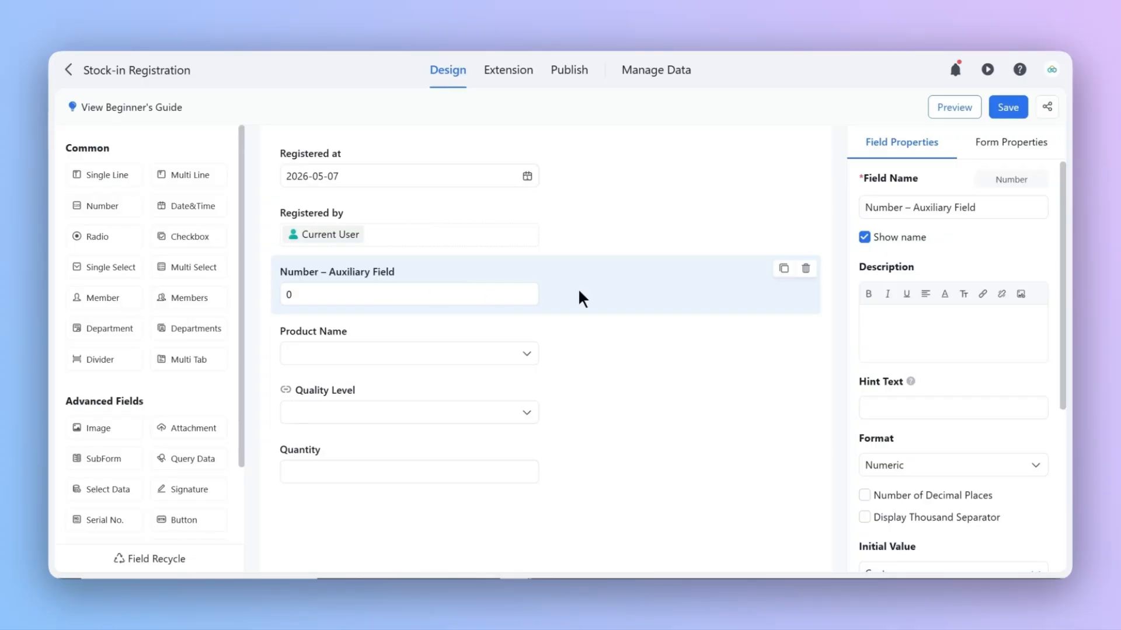
{"action": "scroll", "coordinate": [952, 361], "scroll_direction": "down", "scroll_amount": 3}
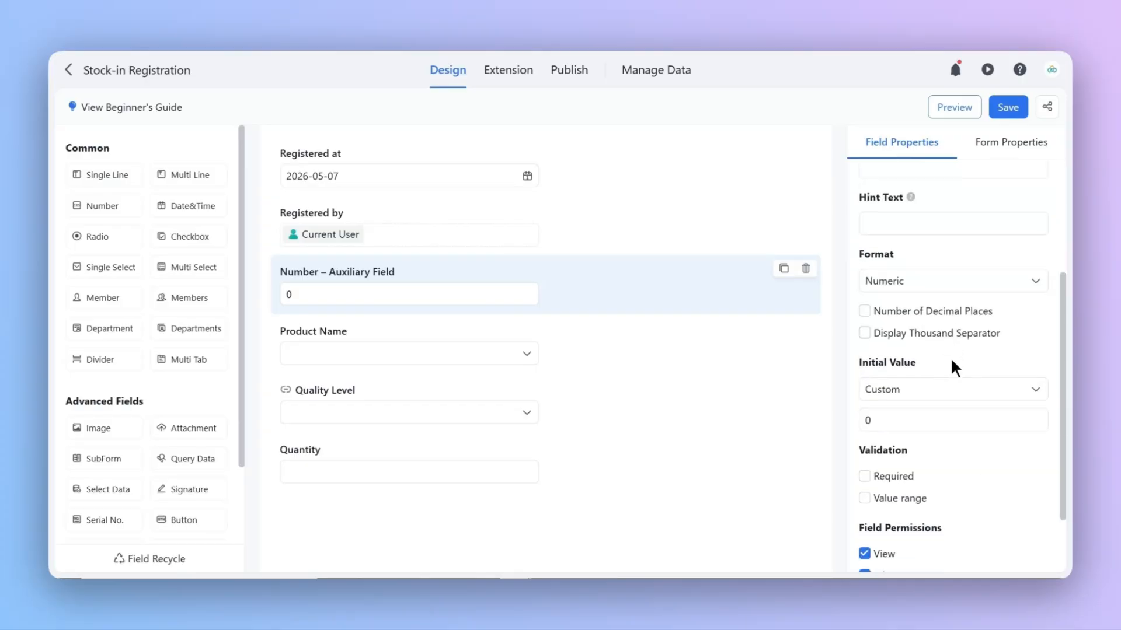
{"action": "scroll", "coordinate": [954, 368], "scroll_direction": "down", "scroll_amount": 2}
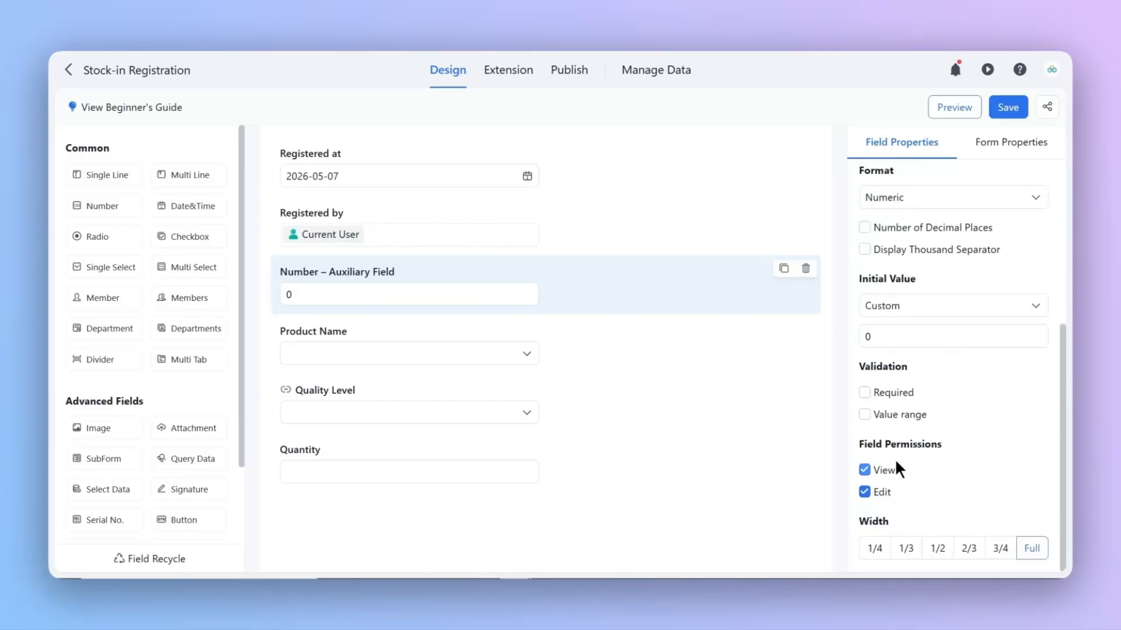
{"action": "left_click", "coordinate": [865, 471]}
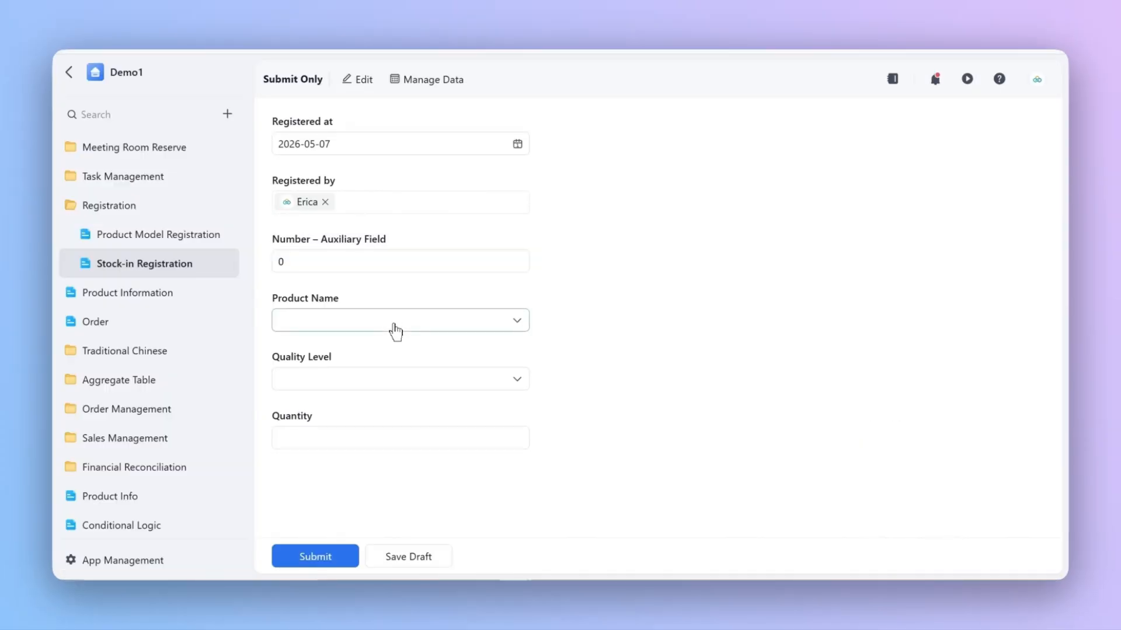
Choose Apple as the Product Name in the Stock-in Registration form and check the linked Quality Level options.
{"action": "left_click", "coordinate": [394, 328]}
{"action": "left_click", "coordinate": [408, 375]}
{"action": "left_click", "coordinate": [412, 379]}
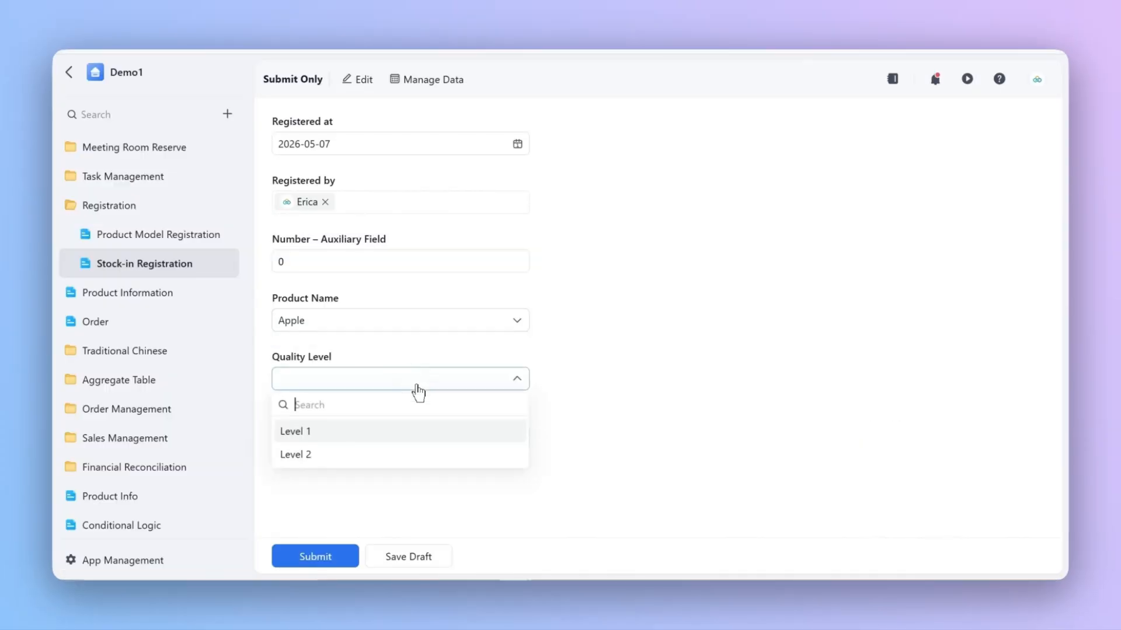
Change the Product Name to Banana and check which Quality Level options are offered.
{"action": "left_click", "coordinate": [410, 324]}
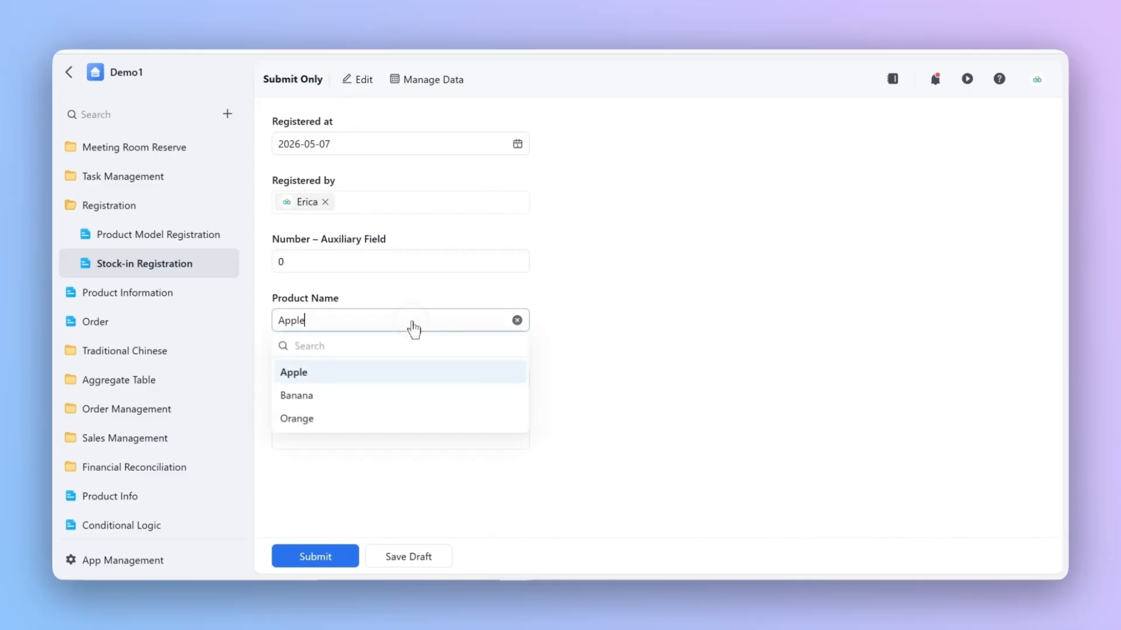
{"action": "left_click", "coordinate": [412, 397]}
{"action": "left_click", "coordinate": [412, 383]}
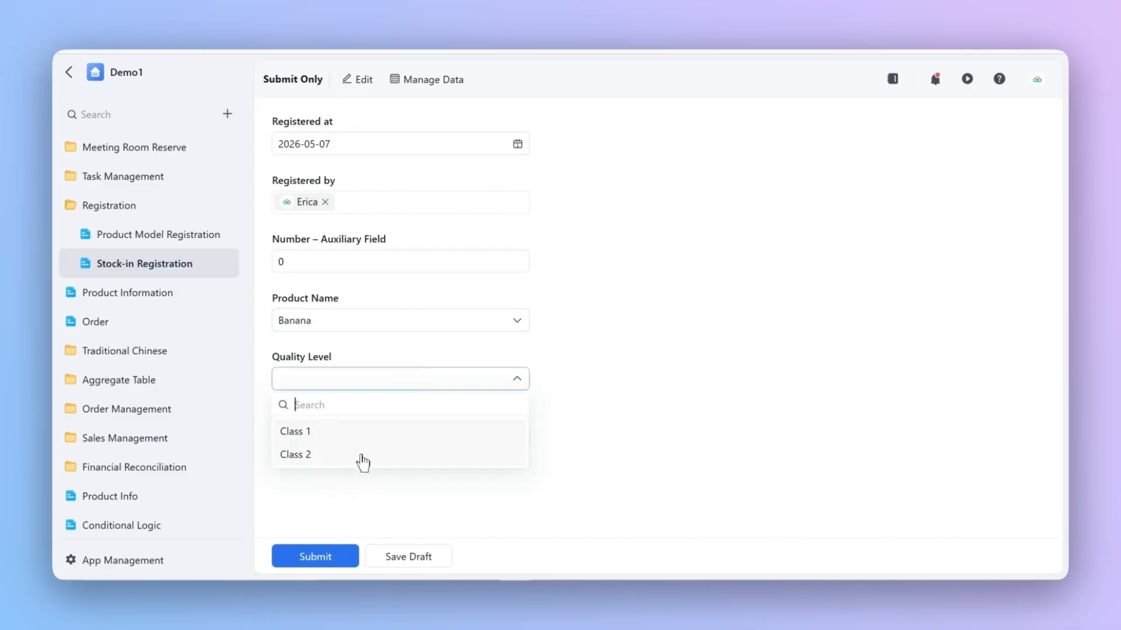
Switch the Product Name to Orange, check its Quality Level options, and leave the level unselected.
{"action": "left_click", "coordinate": [383, 322]}
{"action": "left_click", "coordinate": [379, 425]}
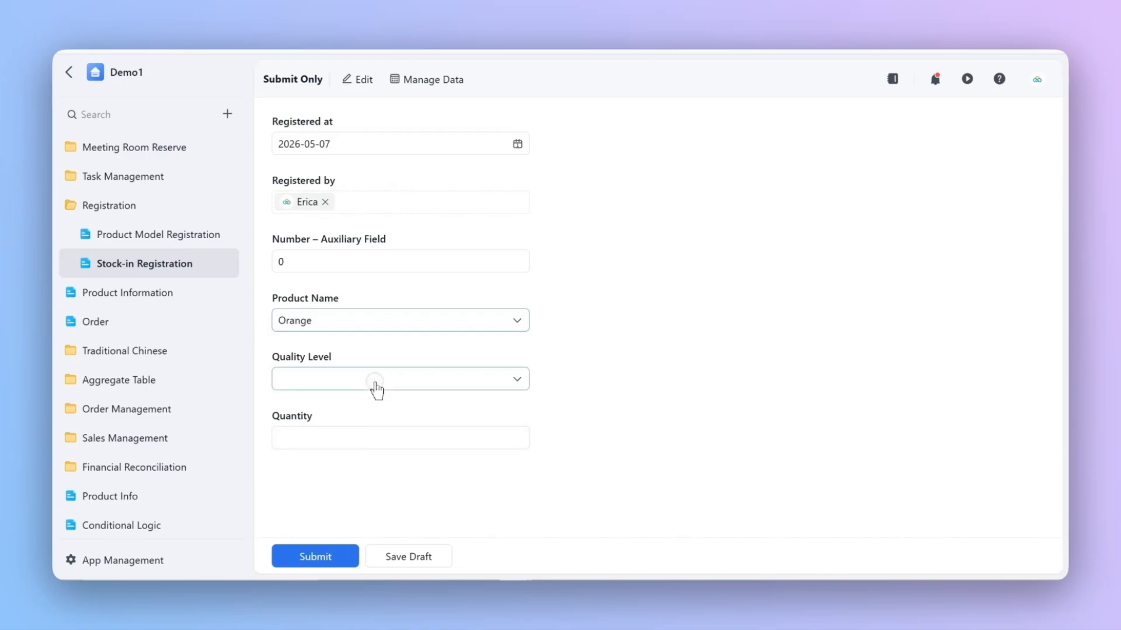
{"action": "left_click", "coordinate": [376, 383]}
{"action": "left_click", "coordinate": [587, 377]}
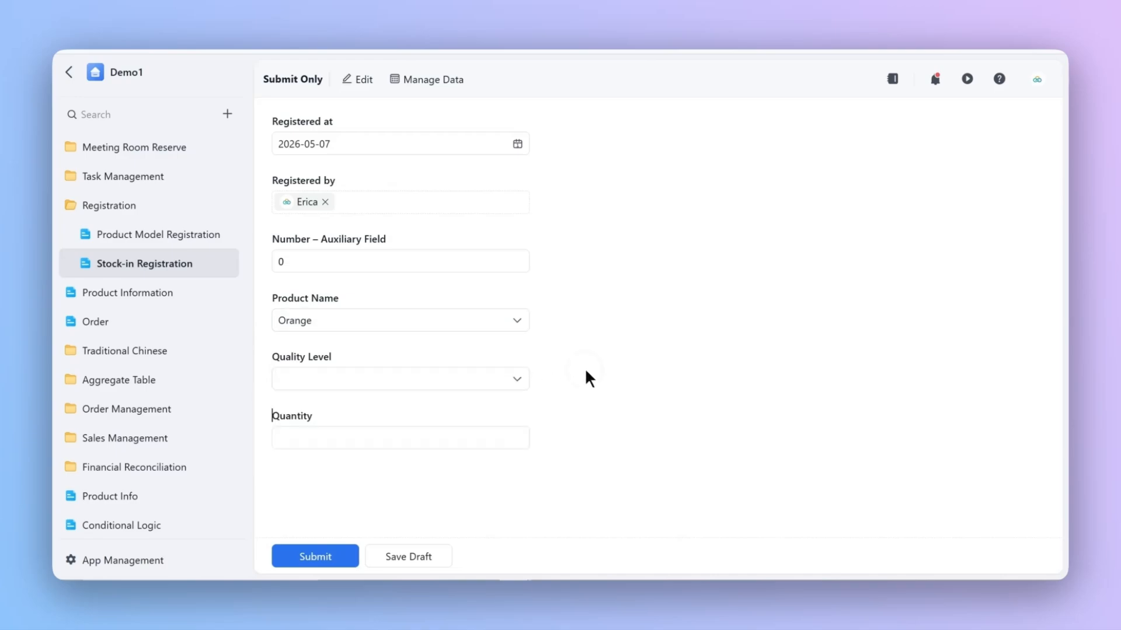